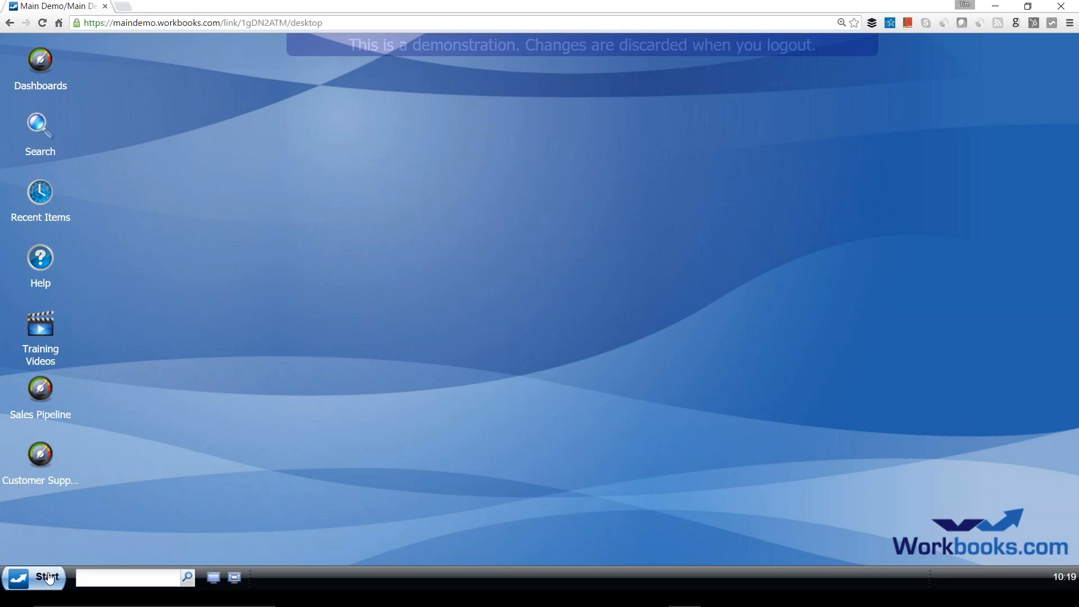
- Look over the Sales, Marketing and Finance modules and open the organisations list
left_click(48, 579)
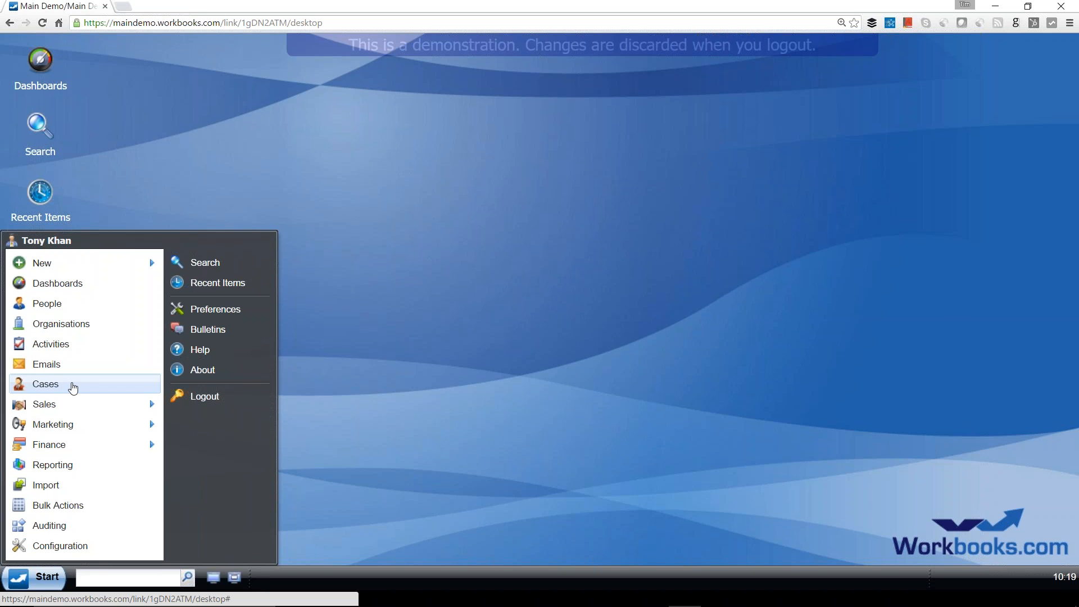
mouse_move(66, 404)
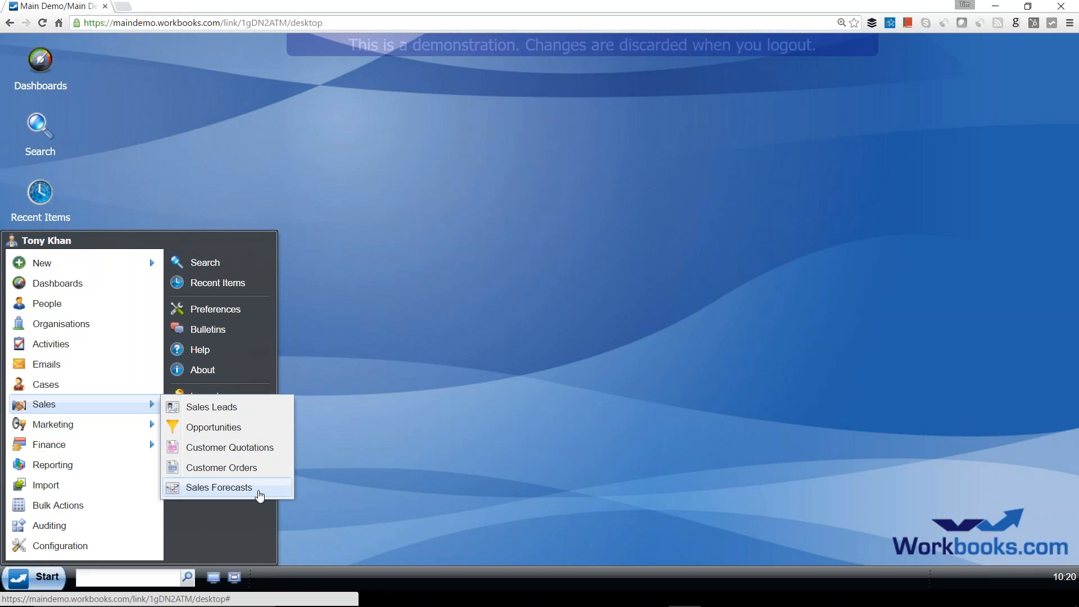
mouse_move(124, 428)
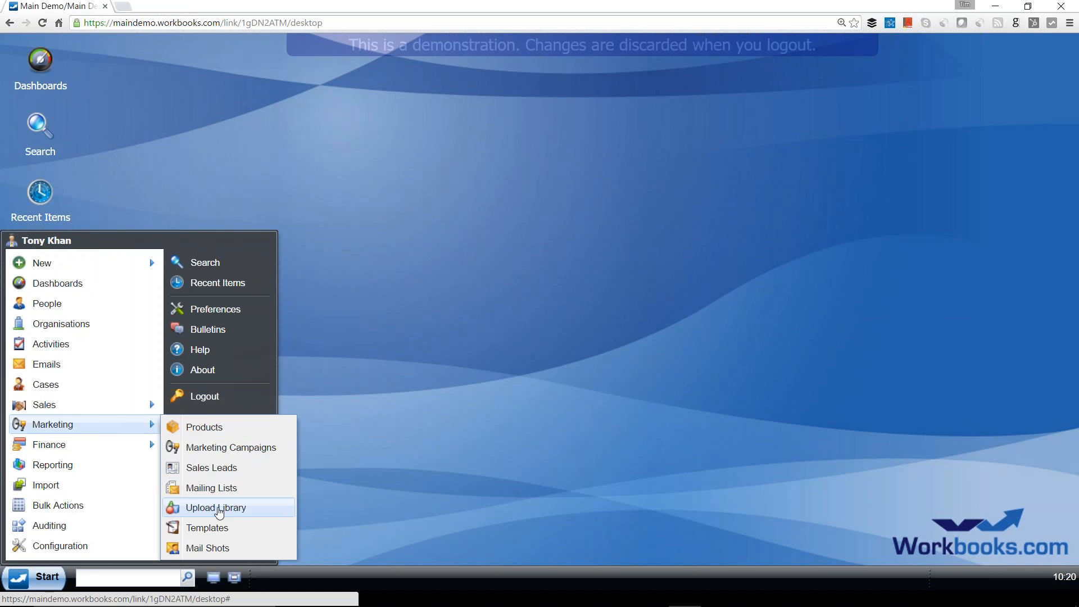
mouse_move(144, 451)
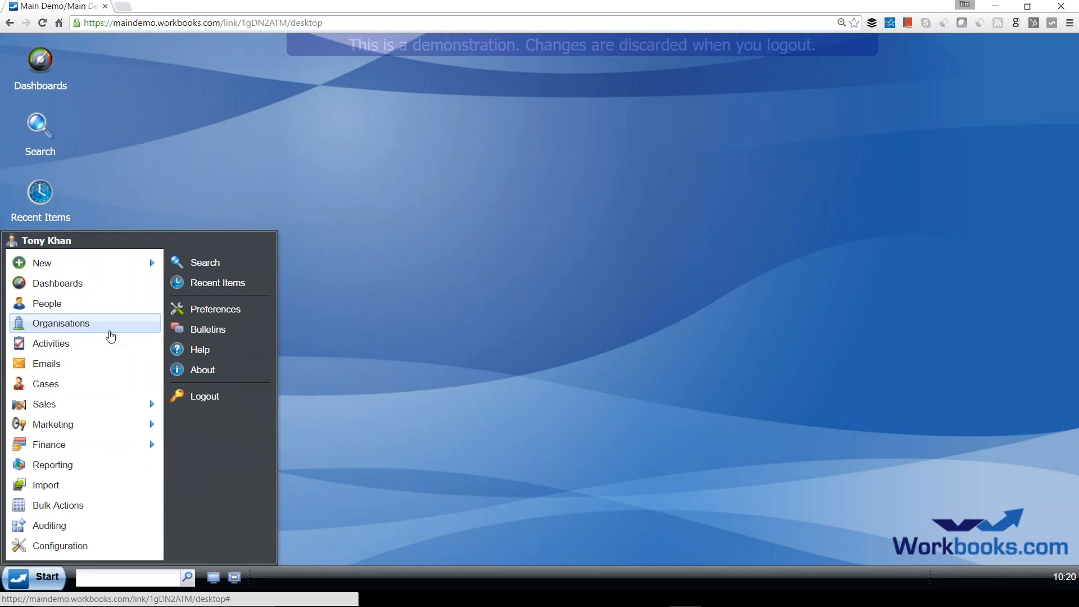
left_click(113, 332)
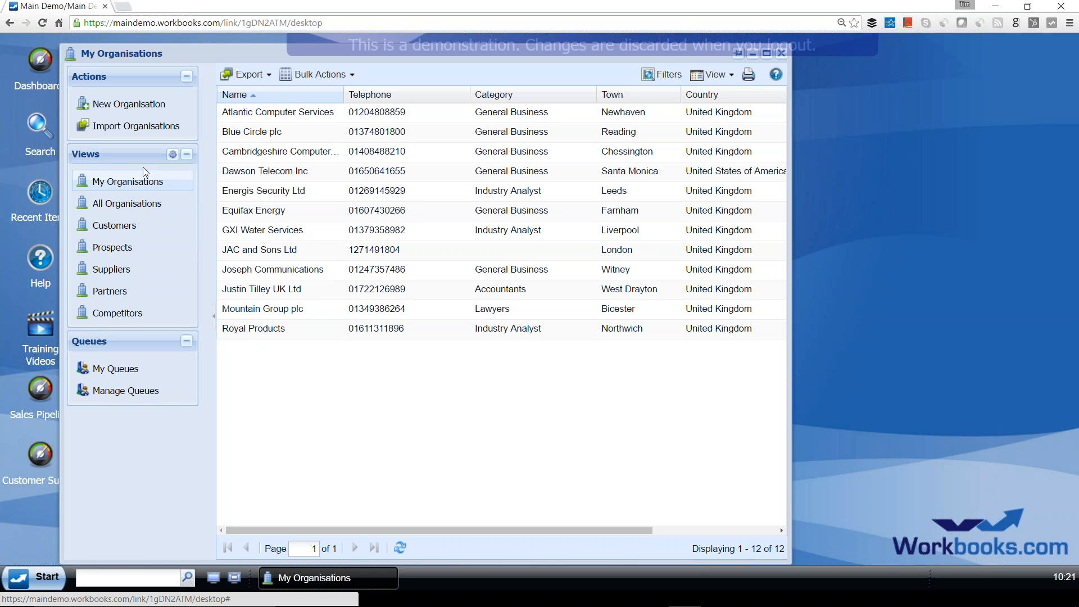
- Check the Prospects view, return to My Organisations and open the Atlantic Computer Services record
left_click(117, 252)
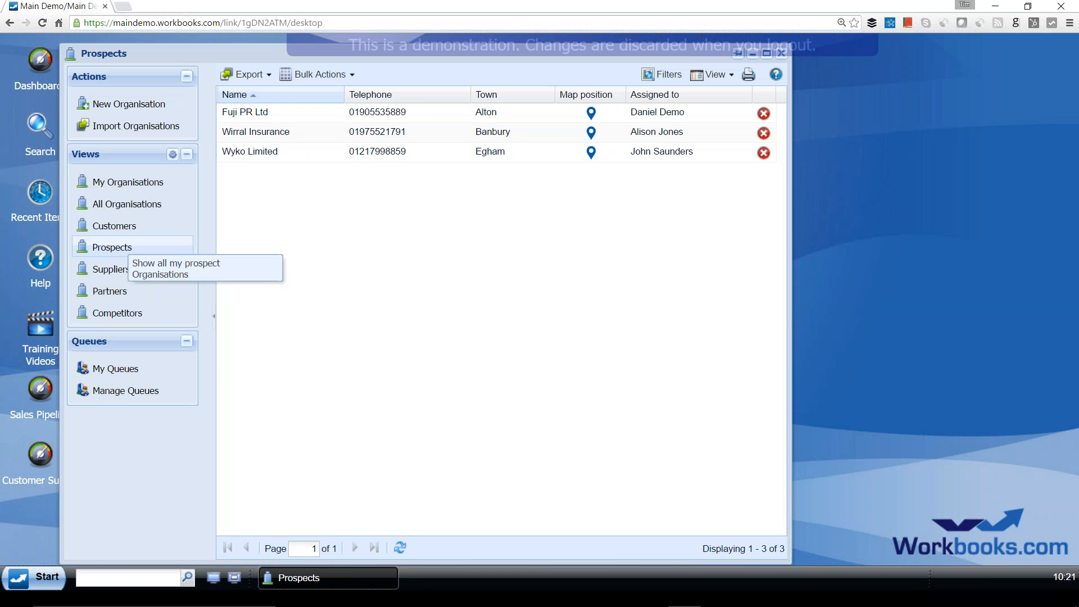
left_click(141, 186)
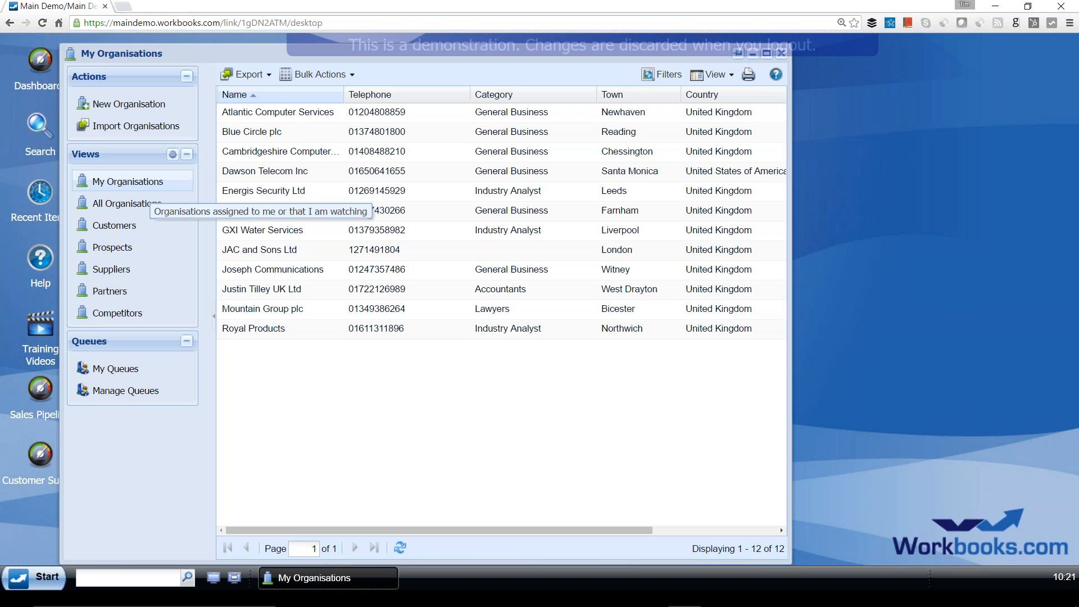
left_click(276, 115)
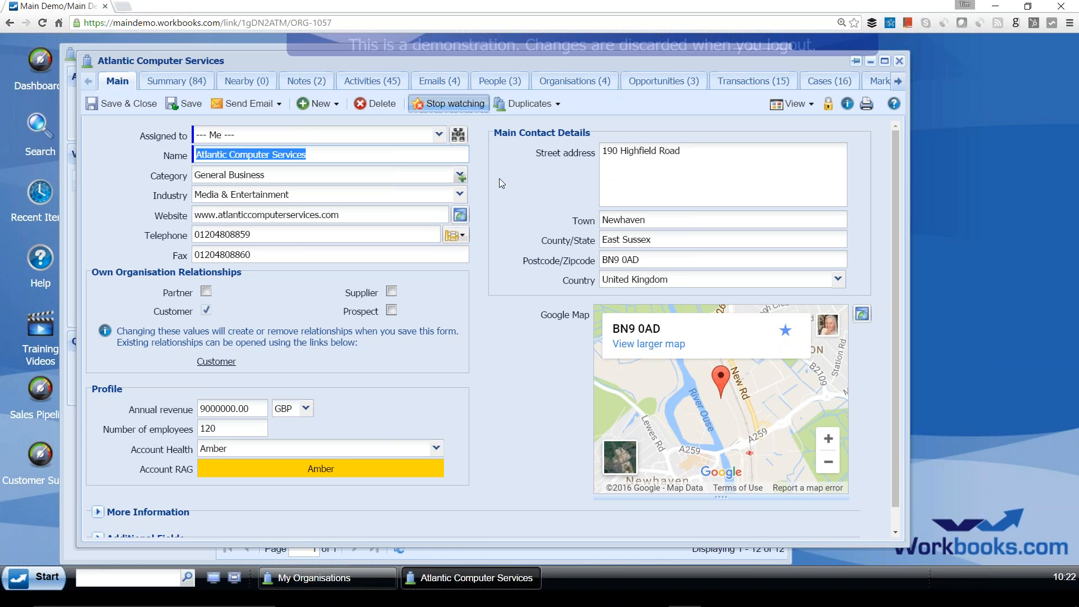
- Review the organisation's notes and activities, widening the Due Date column to fit the full dates
left_click(304, 85)
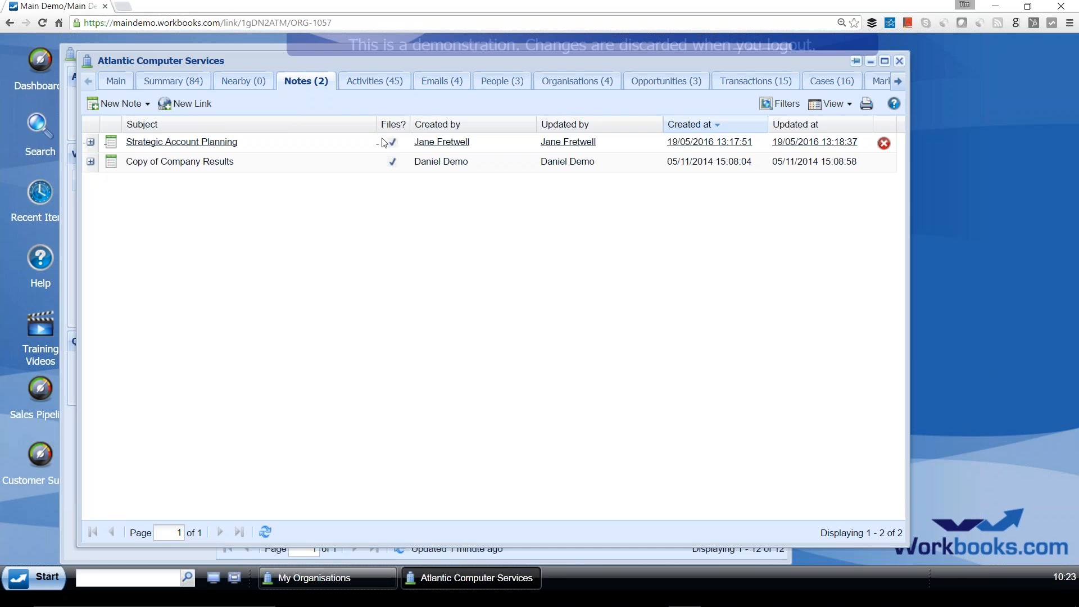
left_click(366, 84)
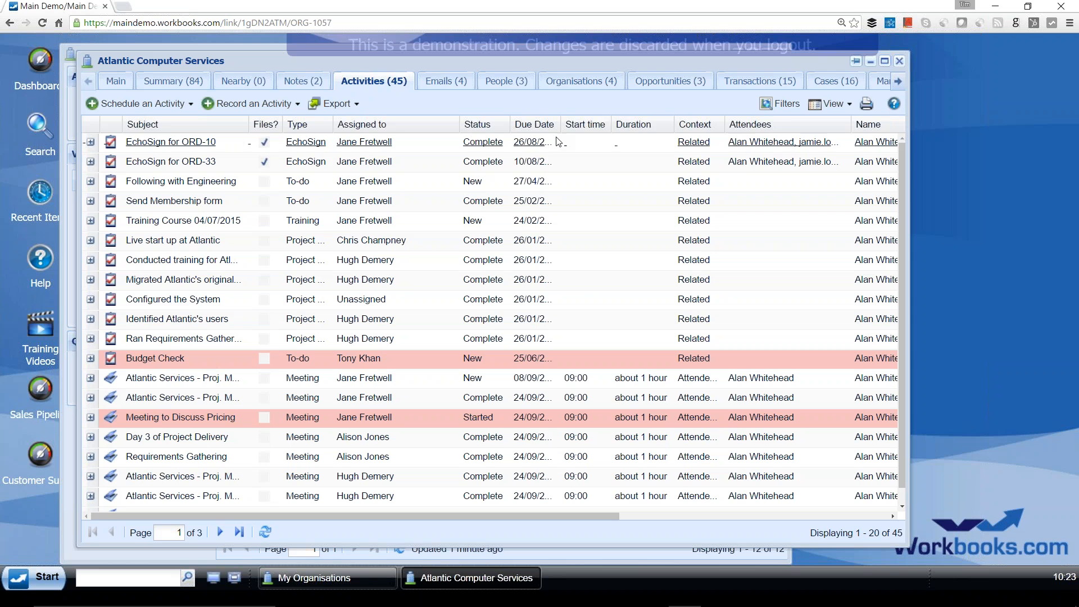
left_click_drag(560, 125, 569, 124)
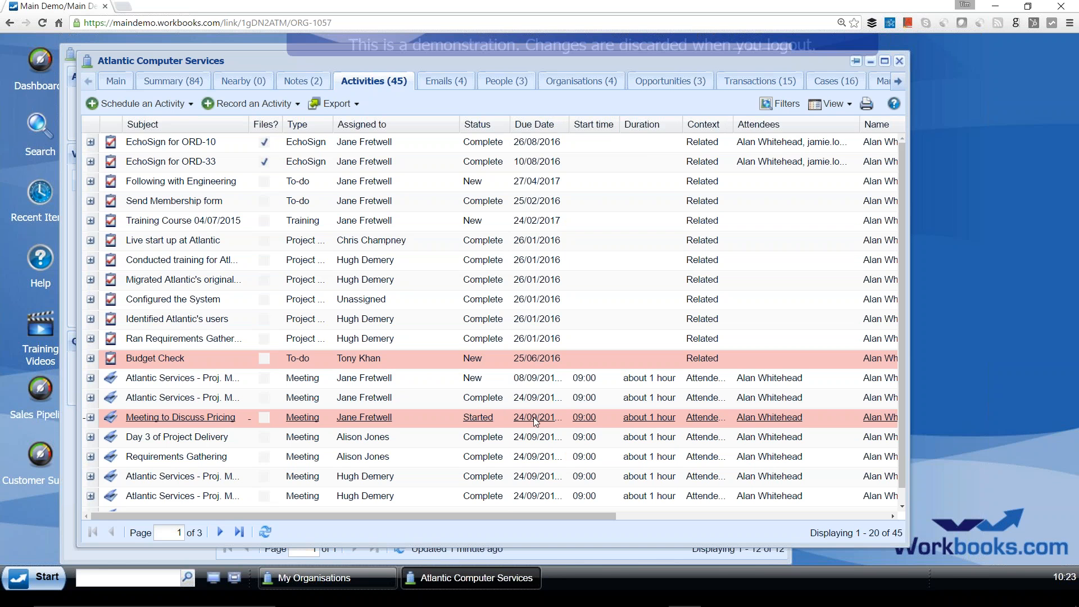
- Look through the activity types available for scheduling and for recording an activity
left_click(183, 106)
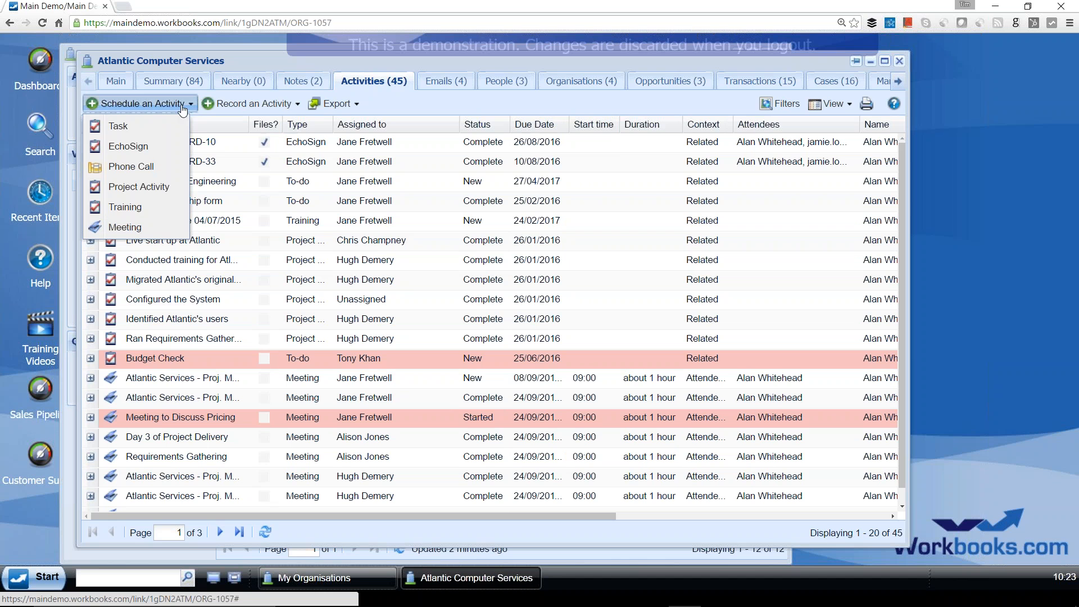
left_click(253, 103)
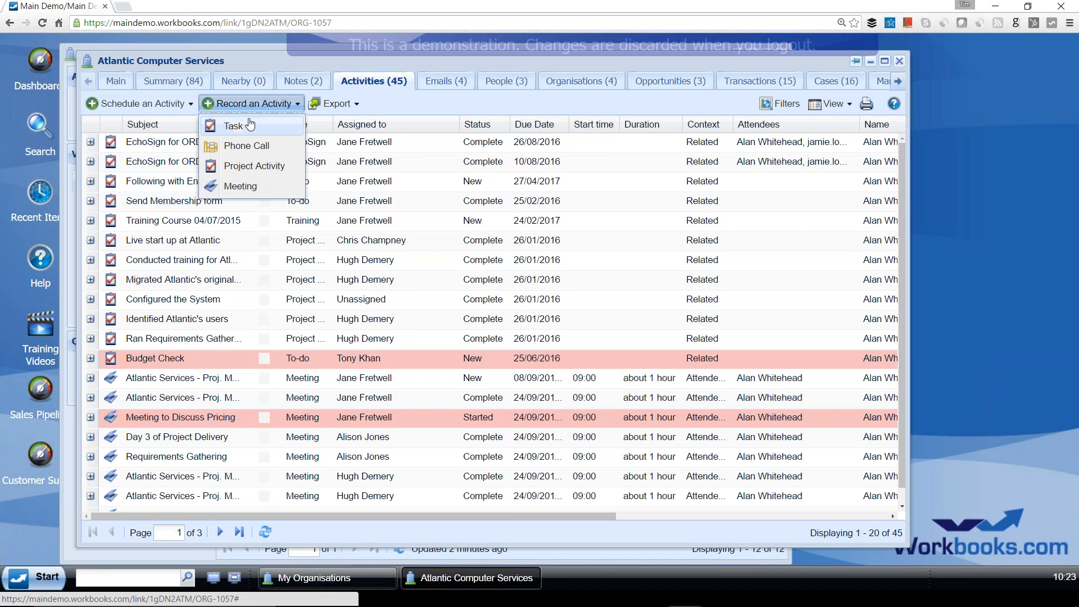
left_click(465, 100)
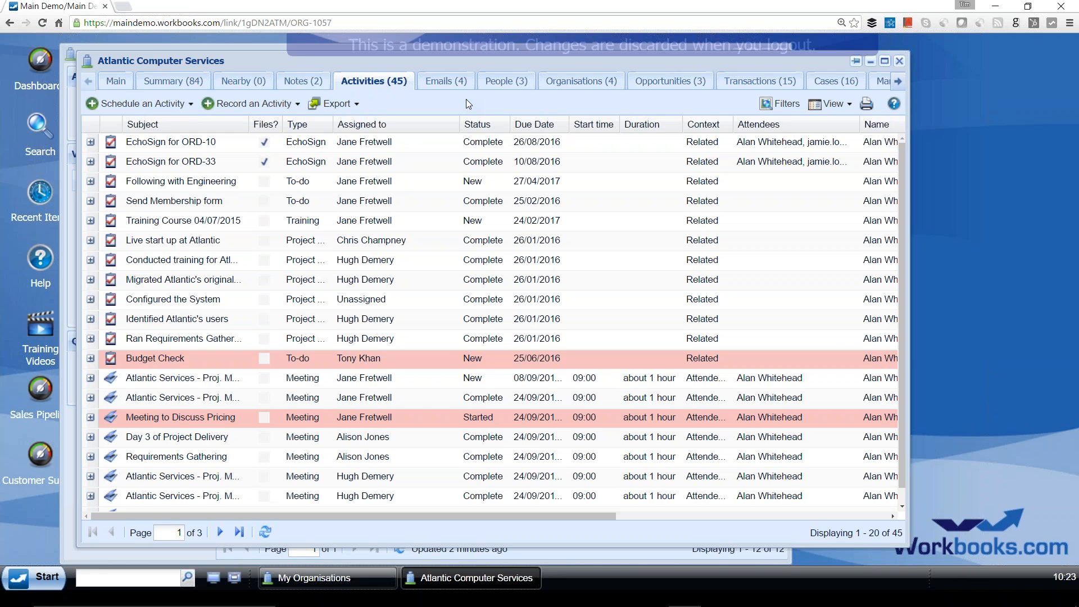
- Review the organisation's emails, people and opportunities, including the details of the Atlantic - office refit opportunity
left_click(439, 83)
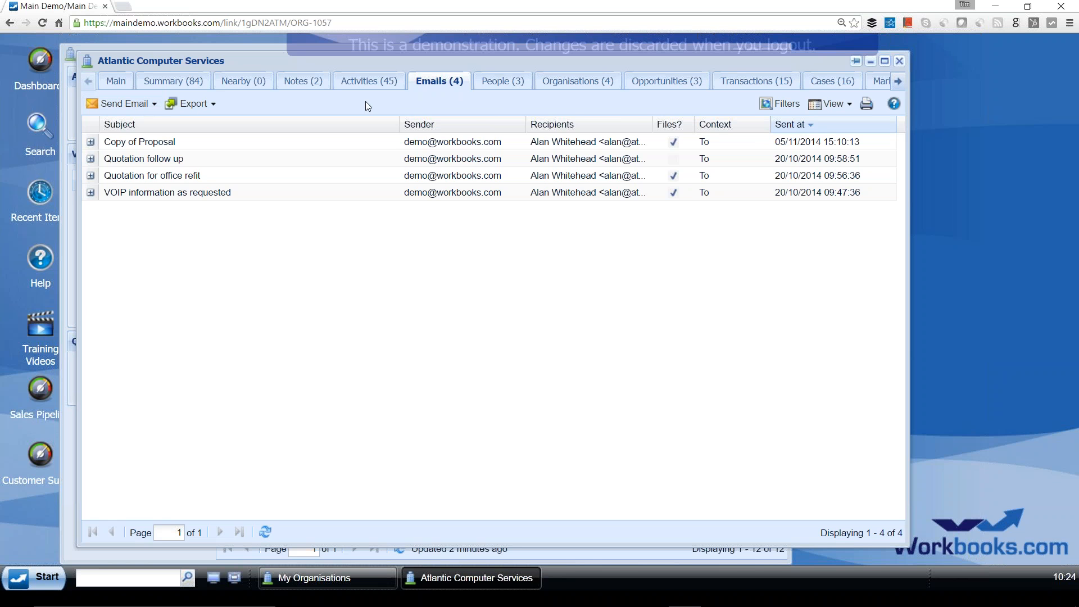
left_click(502, 86)
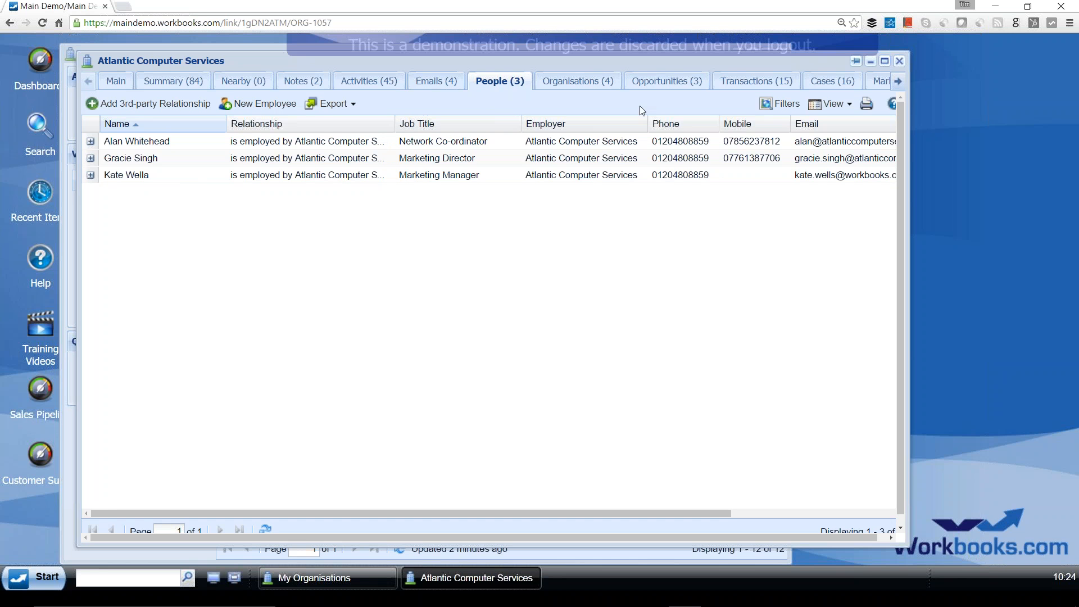
left_click(658, 81)
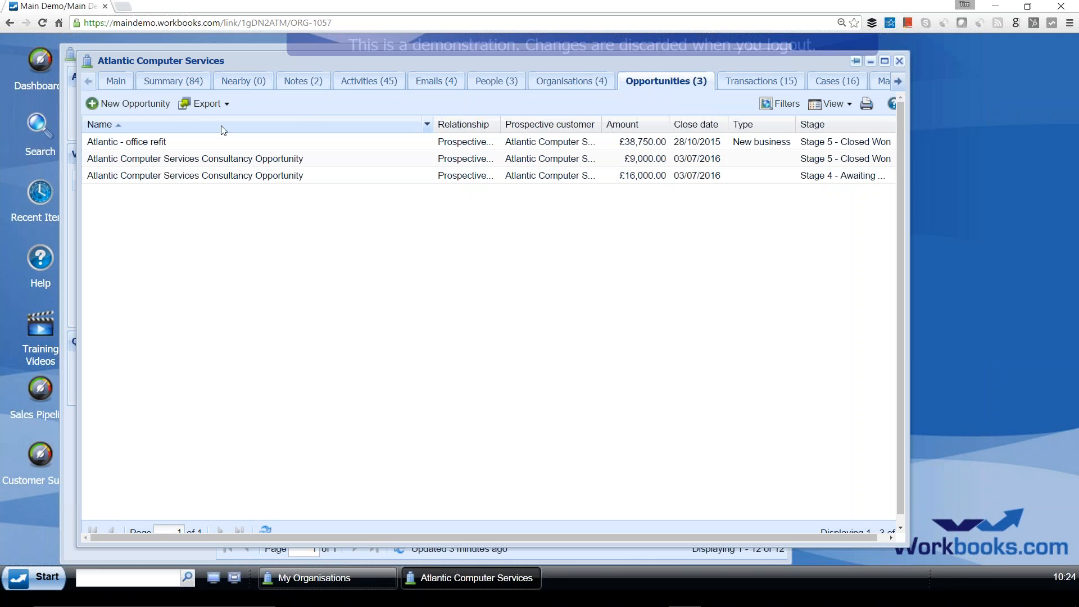
left_click(155, 145)
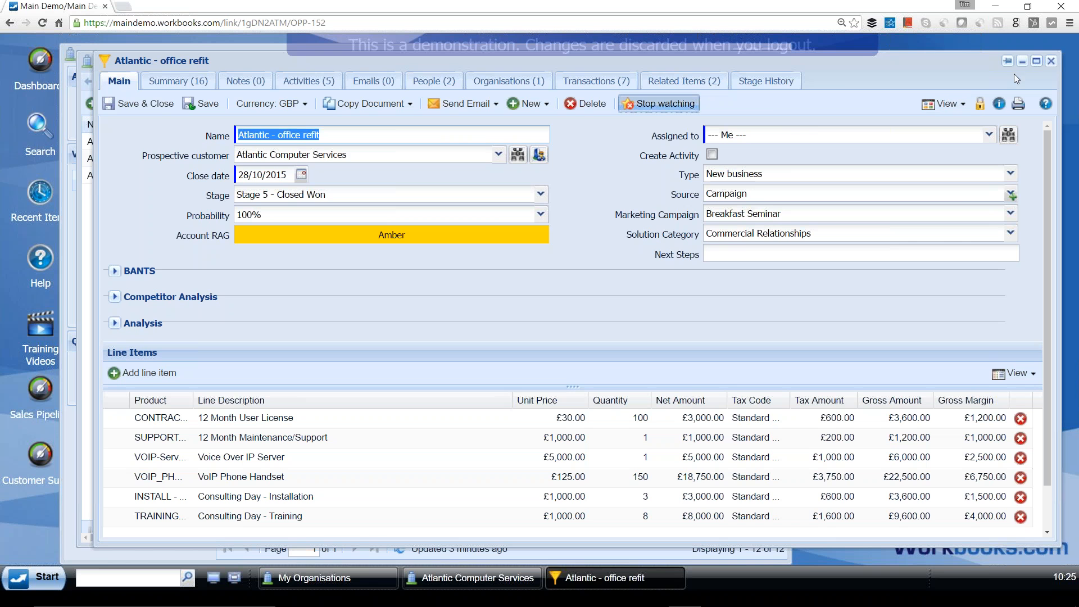
left_click(1050, 61)
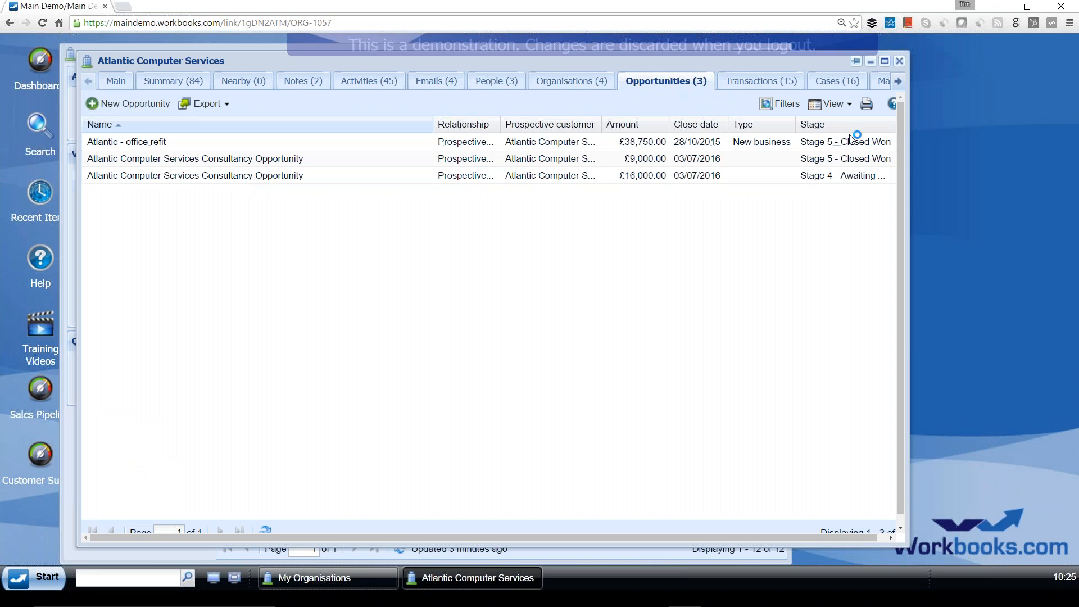
- Review the organisation's cases and marketing campaigns, widening the record window to reach them
left_click(828, 83)
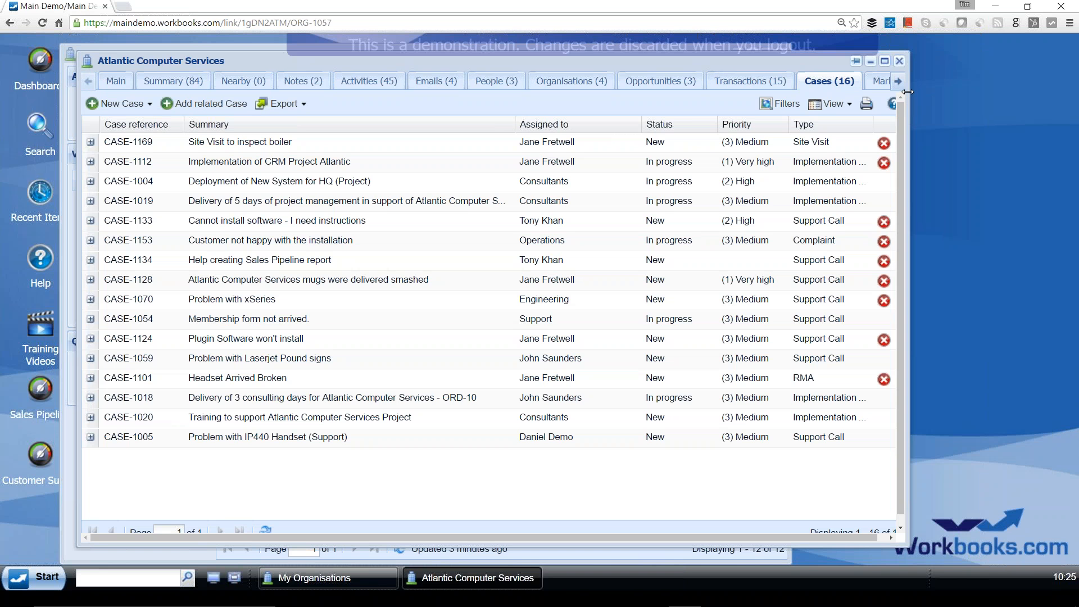
left_click_drag(908, 92, 975, 94)
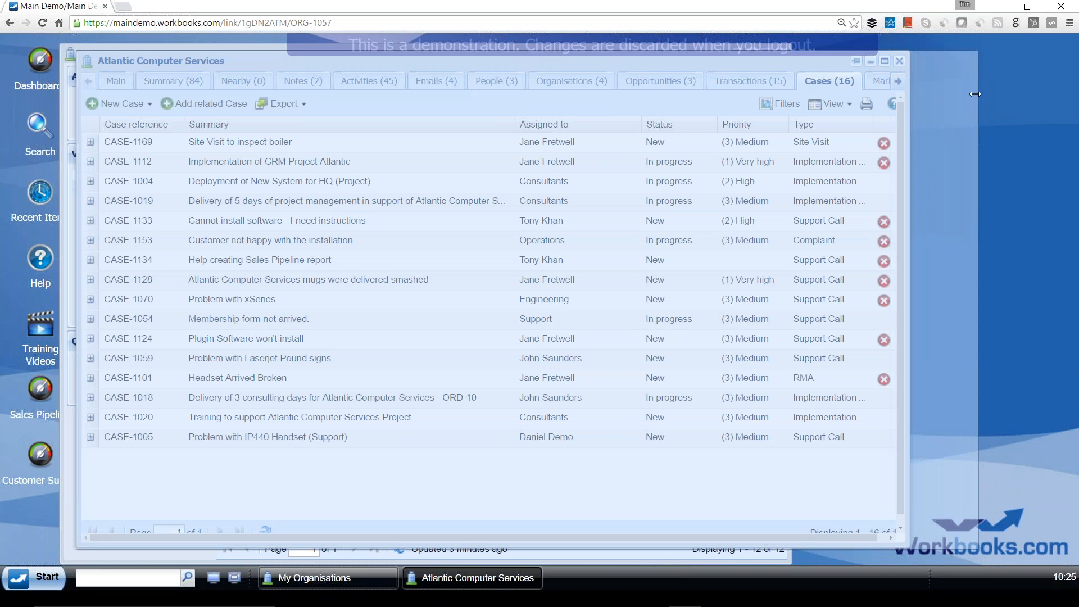
left_click(925, 83)
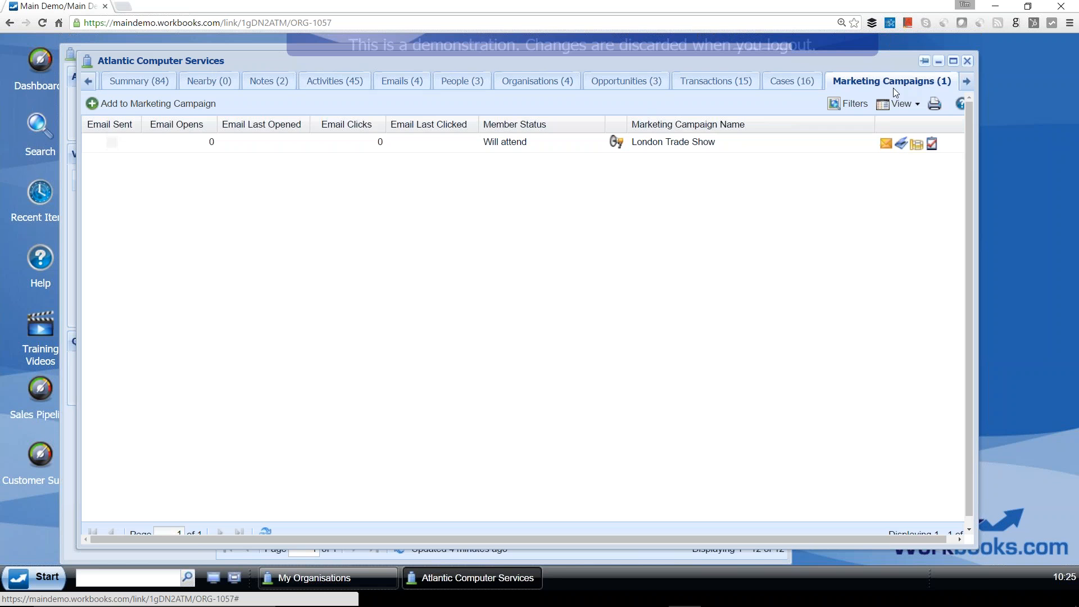
- Create a customer quotation for Atlantic Computer Services named "New System for Warrington" from its transactions
left_click(707, 84)
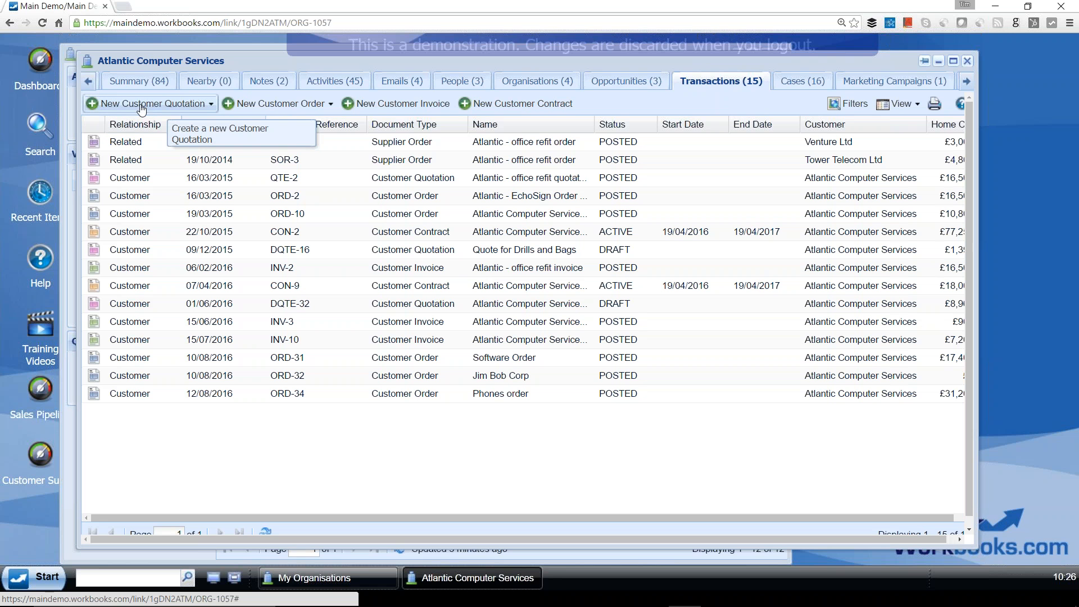
left_click(185, 105)
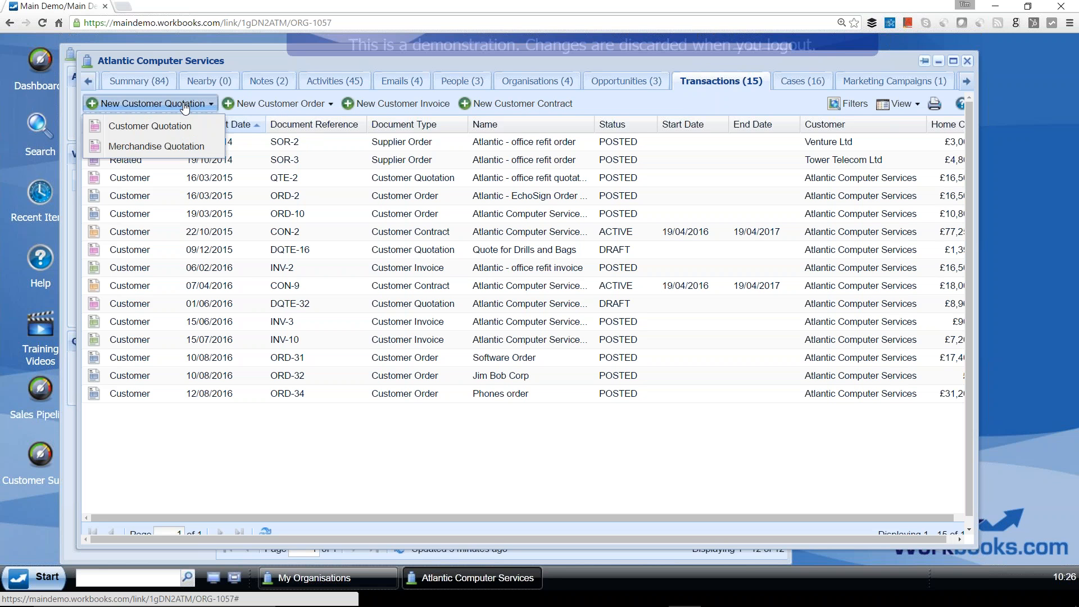
left_click(156, 132)
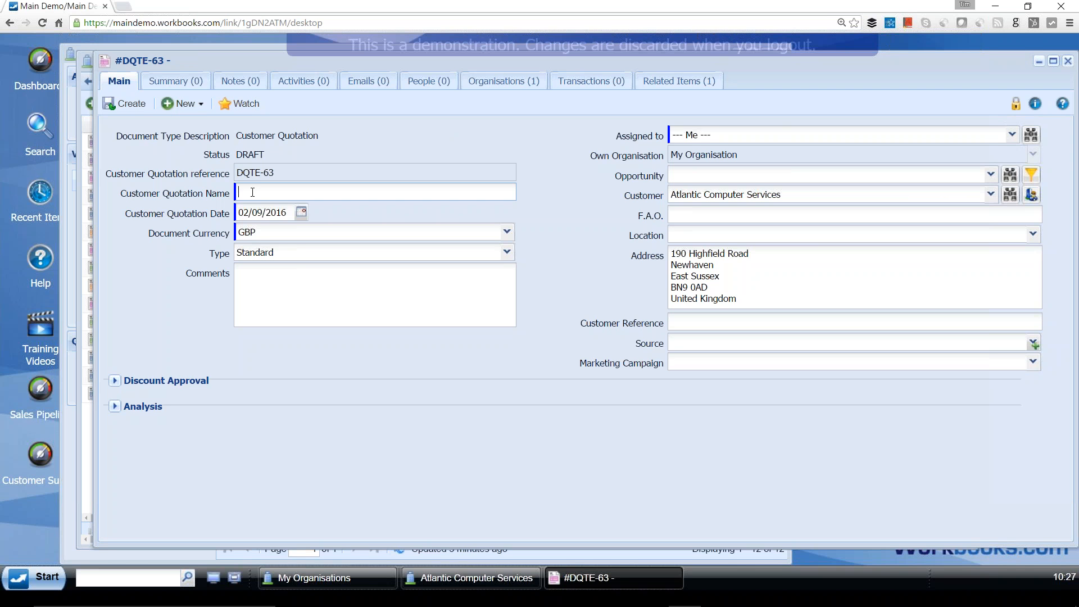
type("New System for Warrington")
left_click(132, 107)
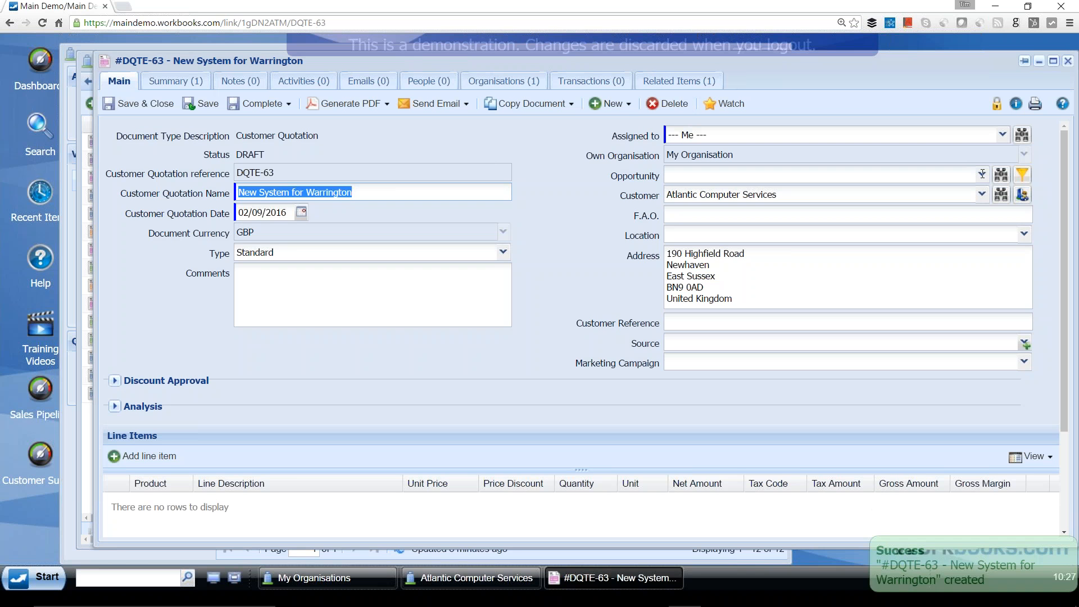
- Examine the new quotation's header fields, its line items area and the available marketing campaigns
left_click_drag(1066, 172, 1060, 221)
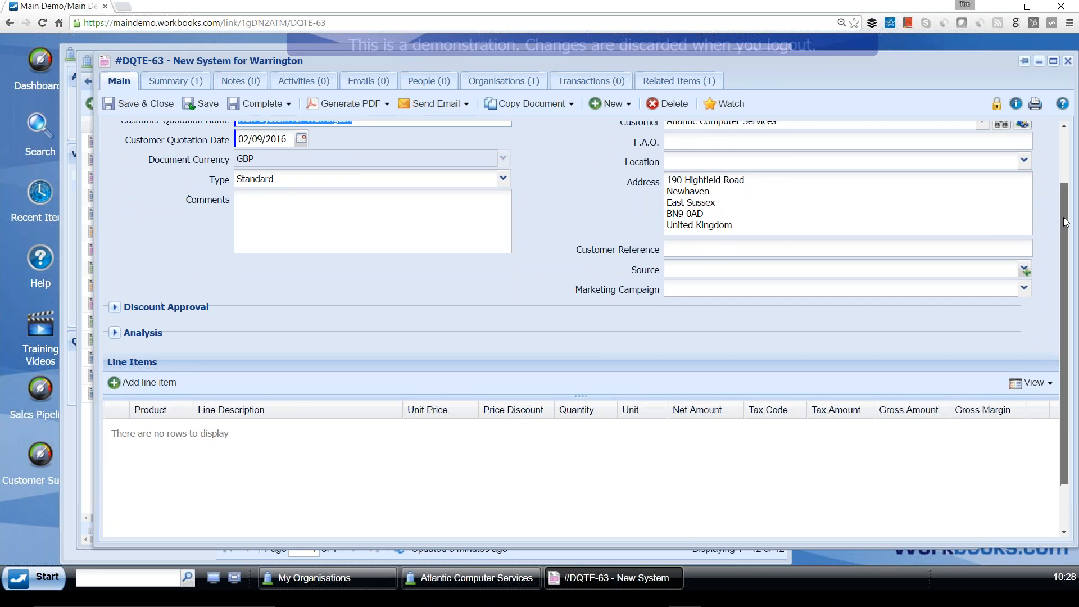
left_click_drag(1066, 222, 1066, 233)
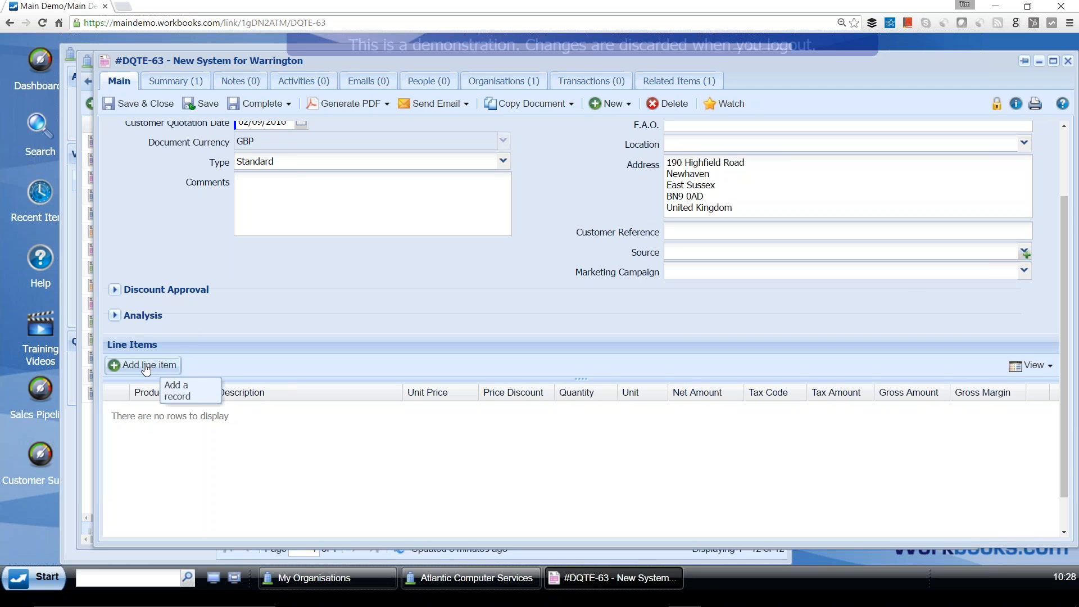
scroll(1053, 184, "up", 3)
scroll(1052, 160, "up", 1)
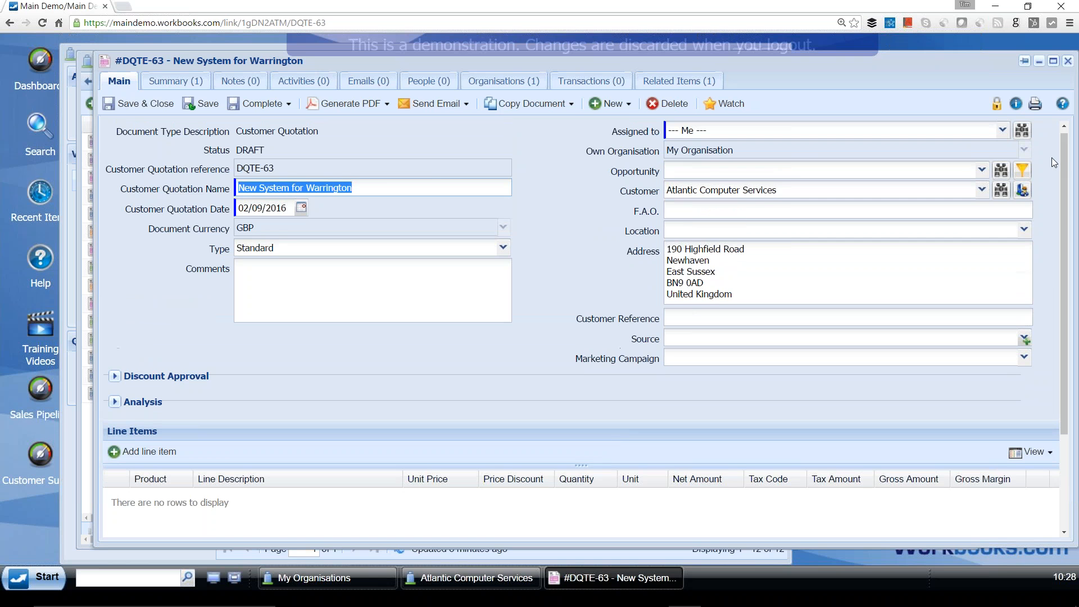
left_click(375, 189)
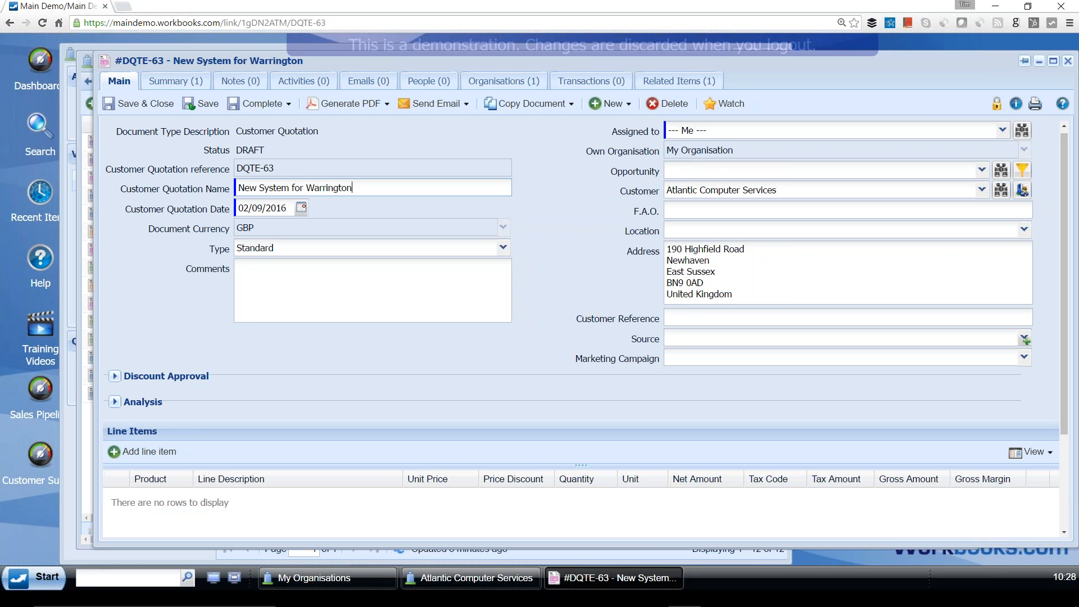
left_click(1025, 358)
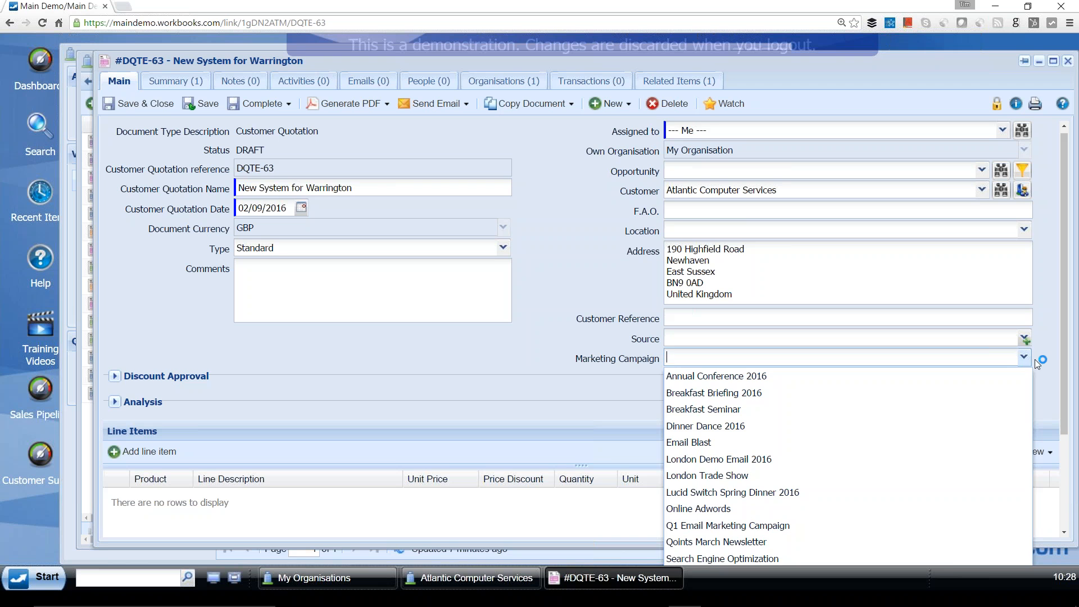
left_click(1038, 359)
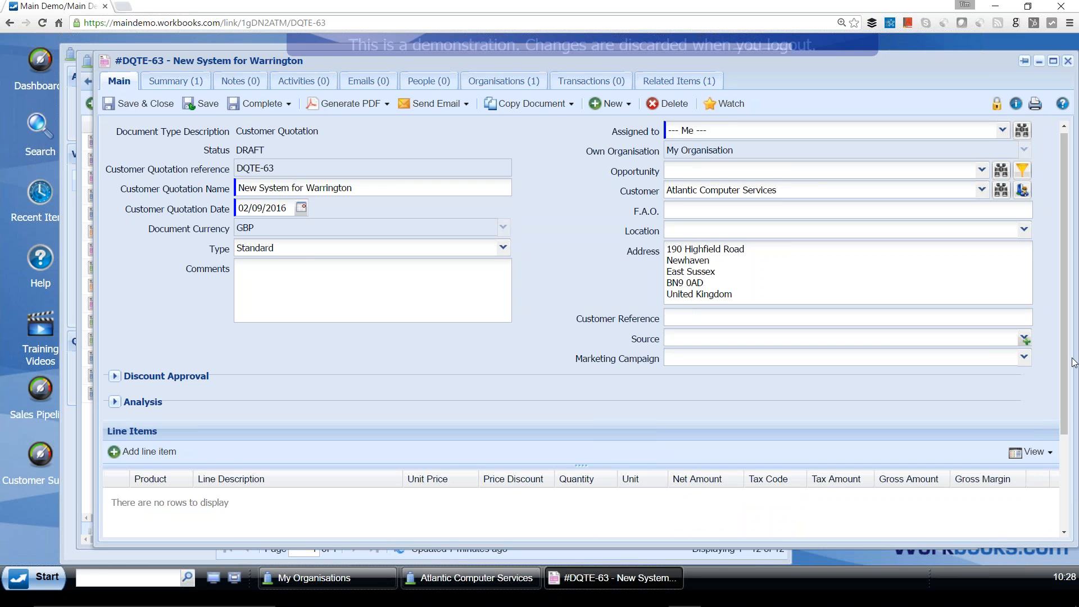
- Add a line item to the quotation for the product CONSULT - Consulting Day
left_click_drag(1068, 364, 1067, 379)
scroll(1062, 394, "down", 3)
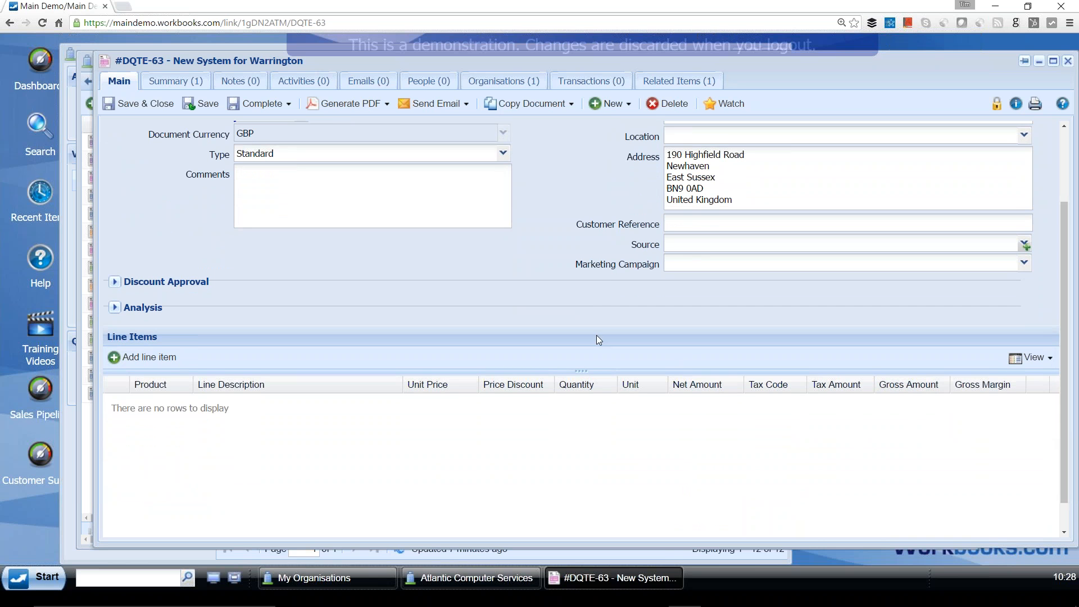
left_click(148, 360)
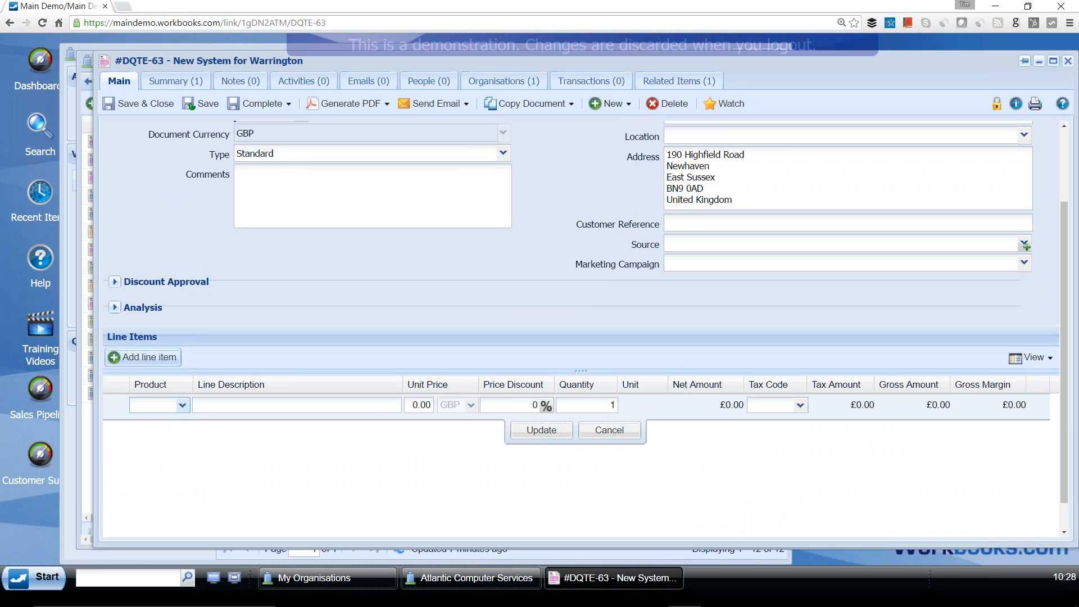
left_click(182, 405)
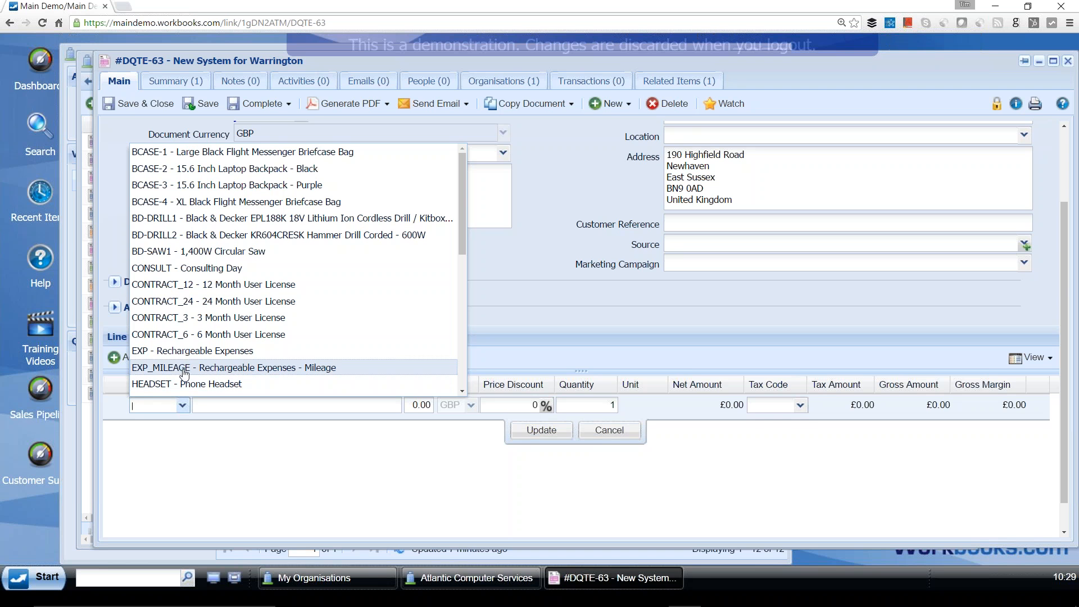
left_click(198, 269)
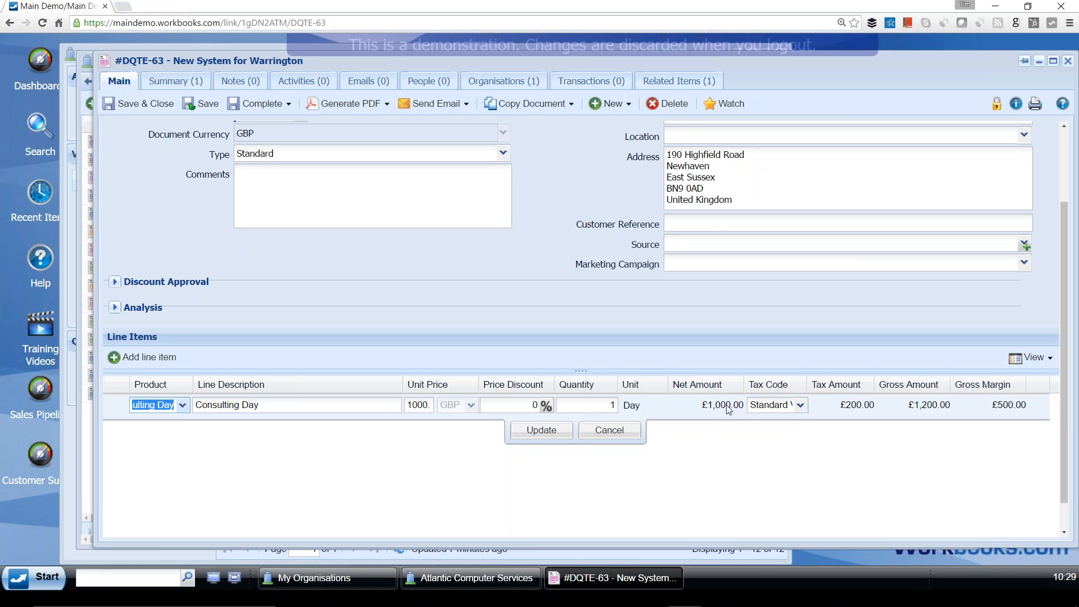
- Show the Unit Cost column in the quotation's line items table
left_click(612, 388)
left_click(611, 387)
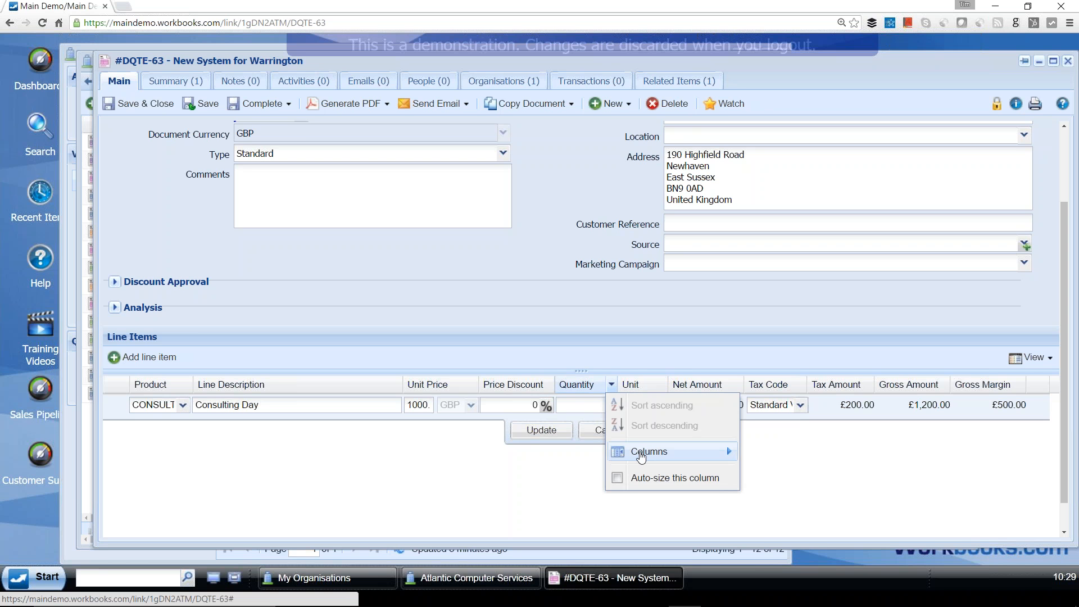
mouse_move(651, 452)
scroll(781, 480, "down", 3)
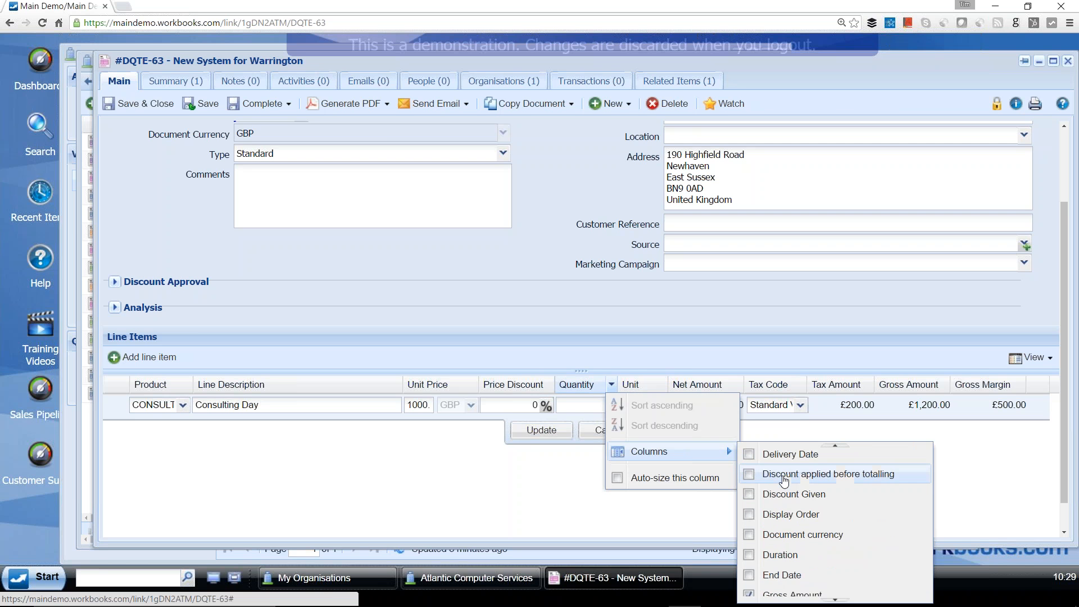
scroll(784, 481, "down", 5)
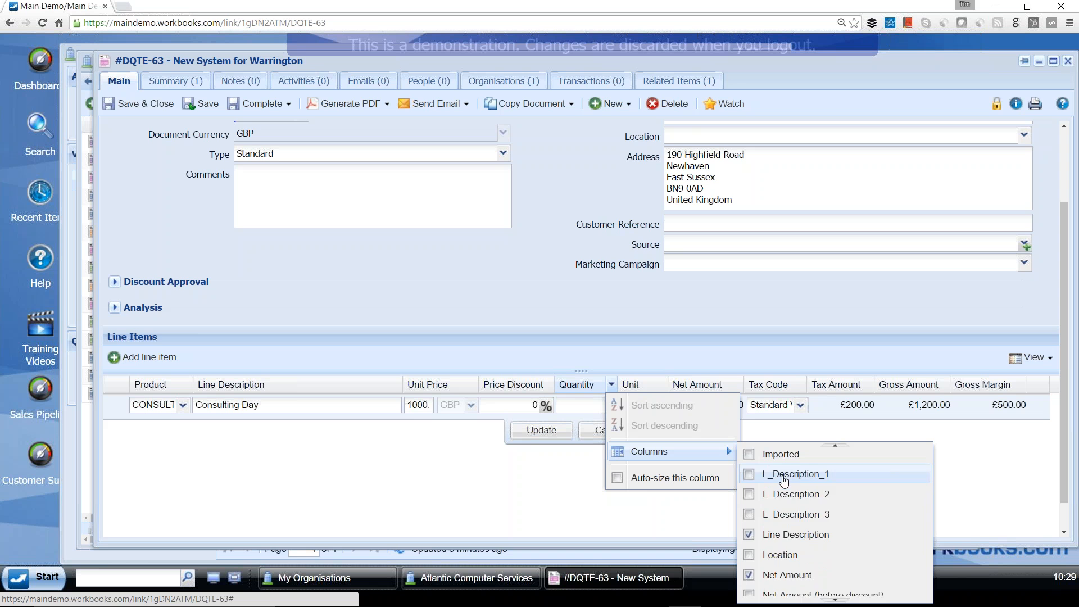
scroll(784, 481, "down", 6)
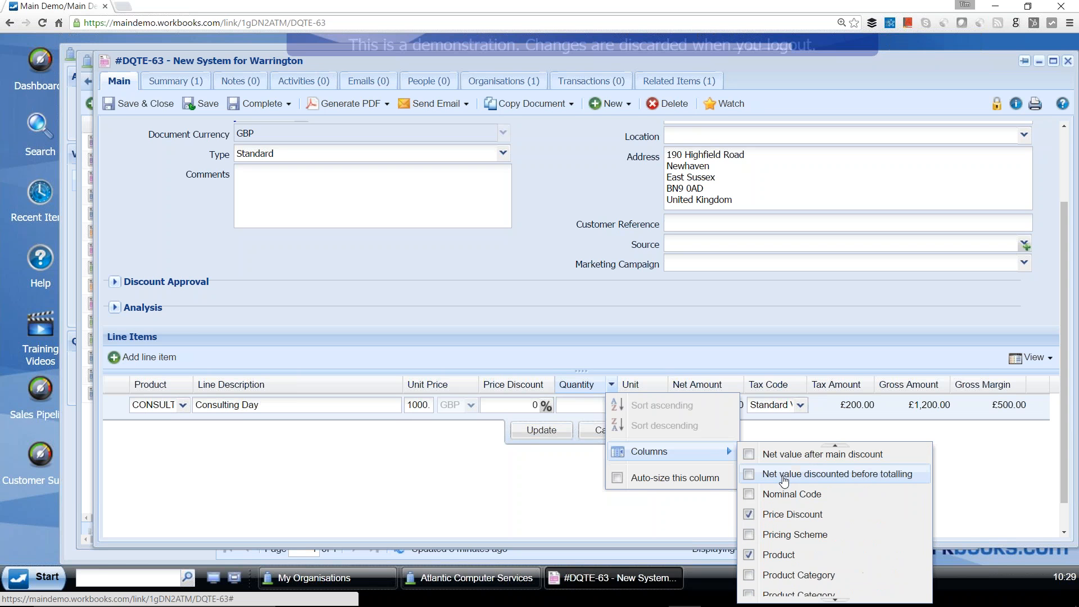
scroll(784, 482, "down", 6)
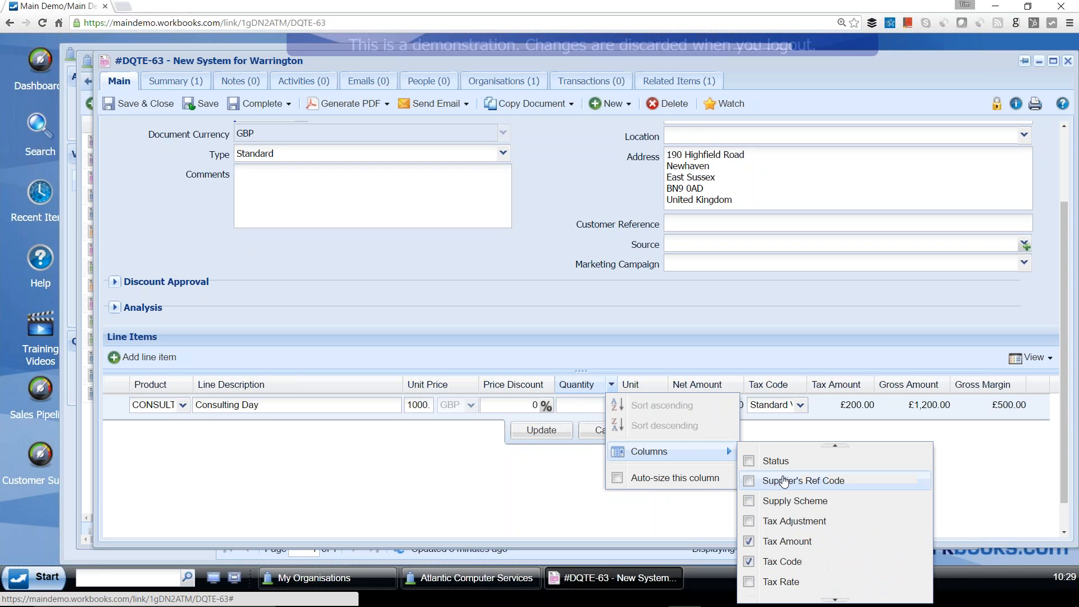
scroll(784, 481, "down", 2)
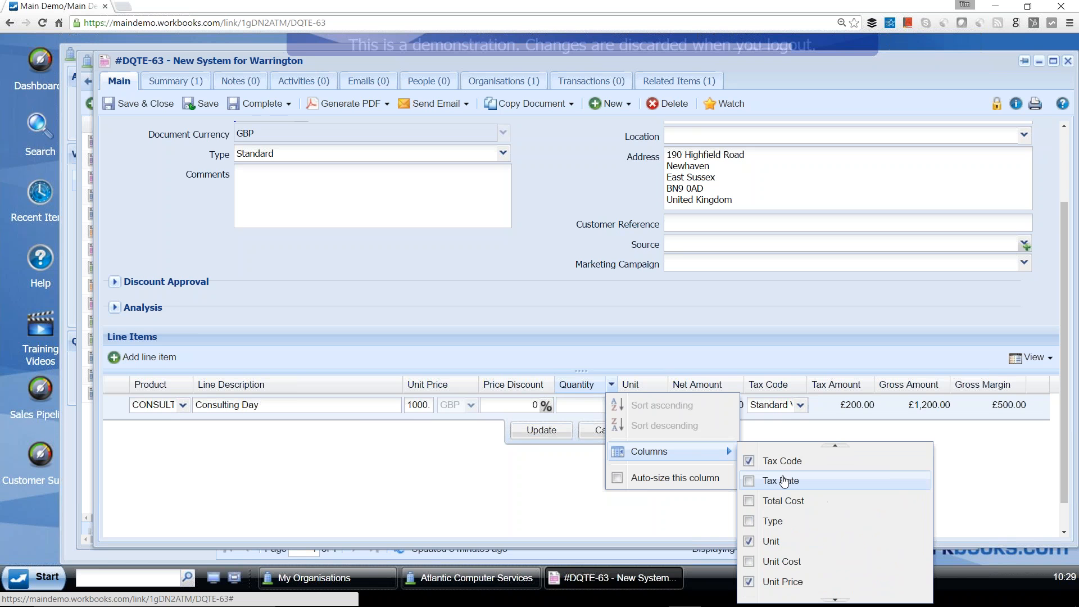
left_click(750, 562)
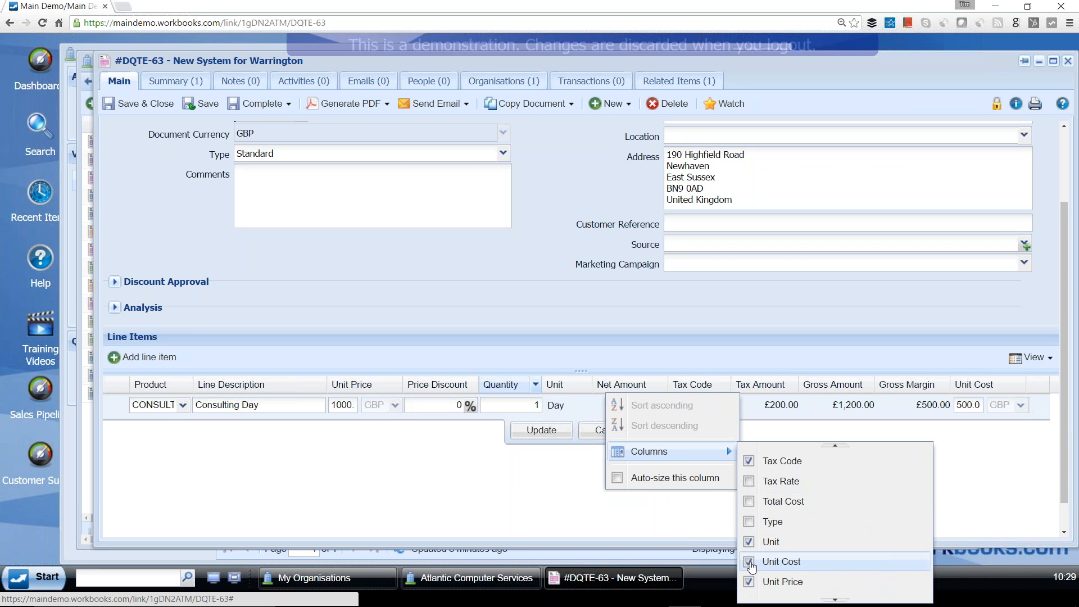
left_click(666, 524)
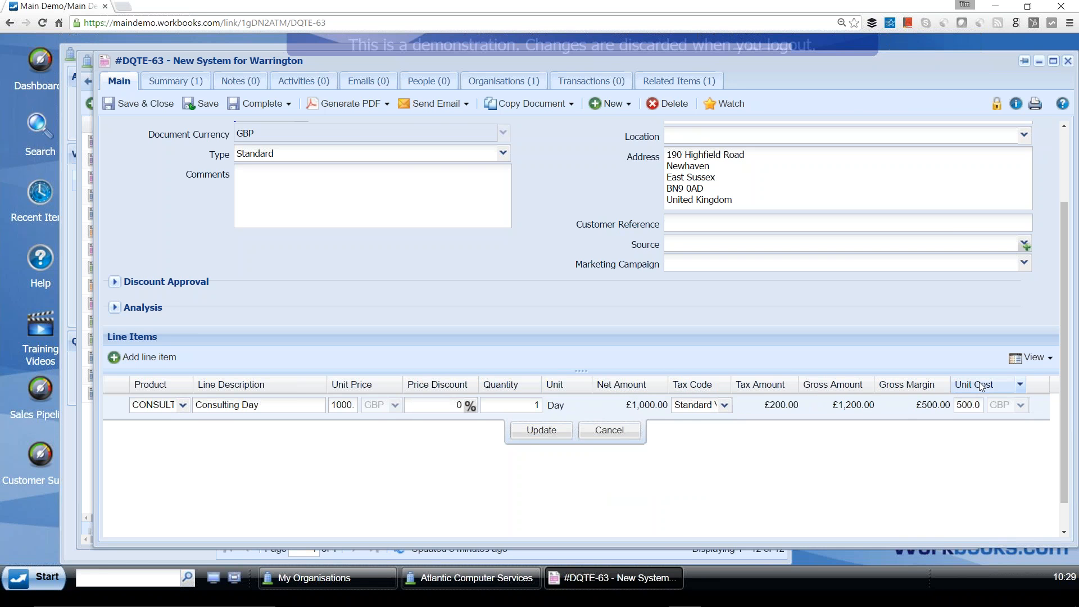
- Try to reposition the Unit Cost column among the line item columns
left_click_drag(979, 382, 894, 384)
left_click(993, 383)
left_click(999, 388)
left_click_drag(1000, 387, 987, 371)
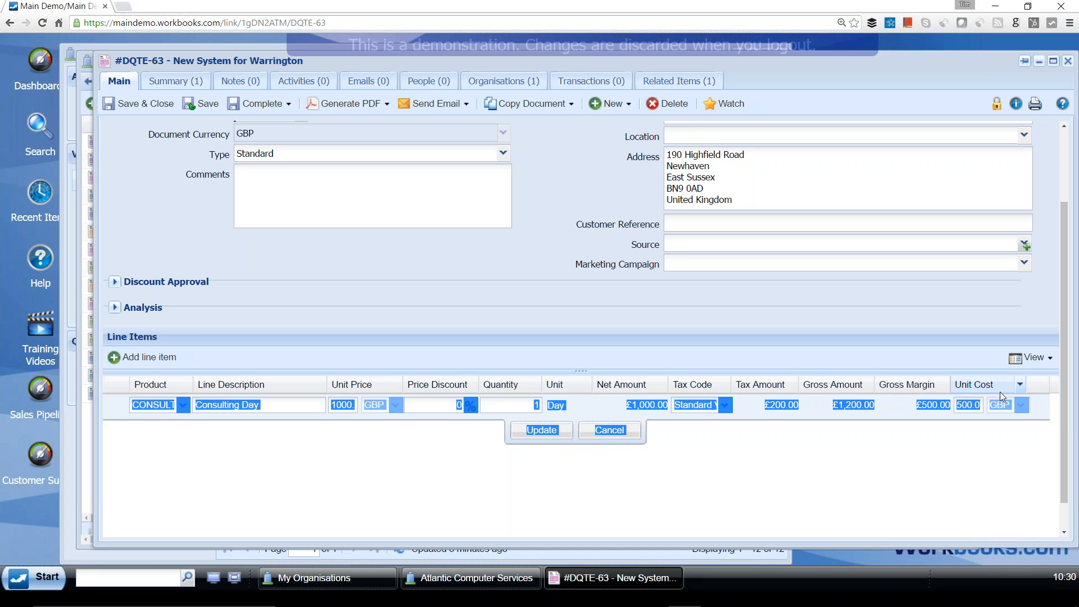
left_click(944, 434)
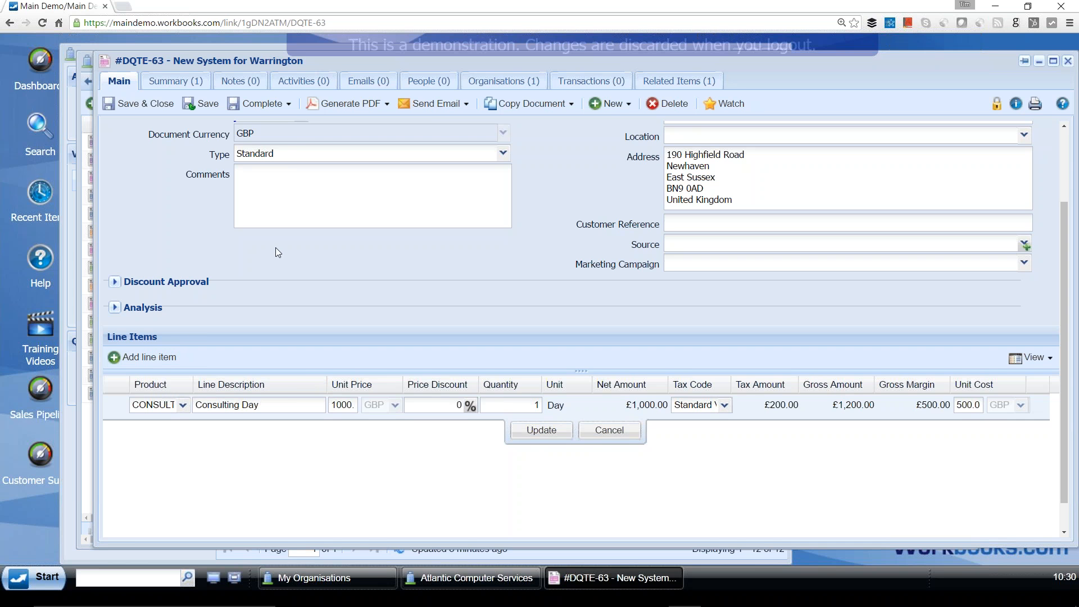
- Try to complete and save the quotation while the line item is still being edited
left_click(286, 105)
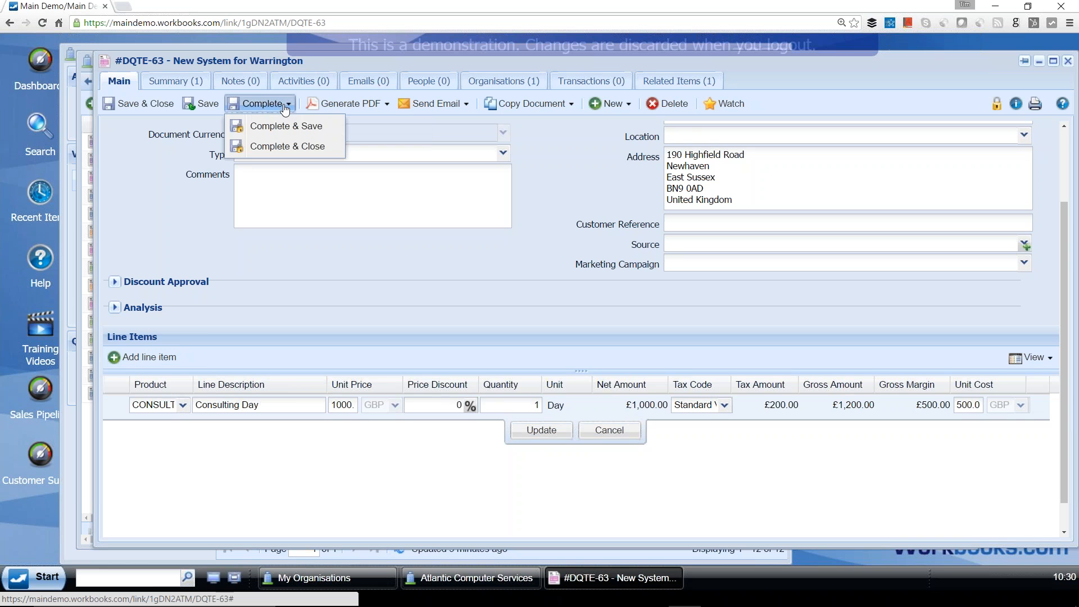
left_click(288, 127)
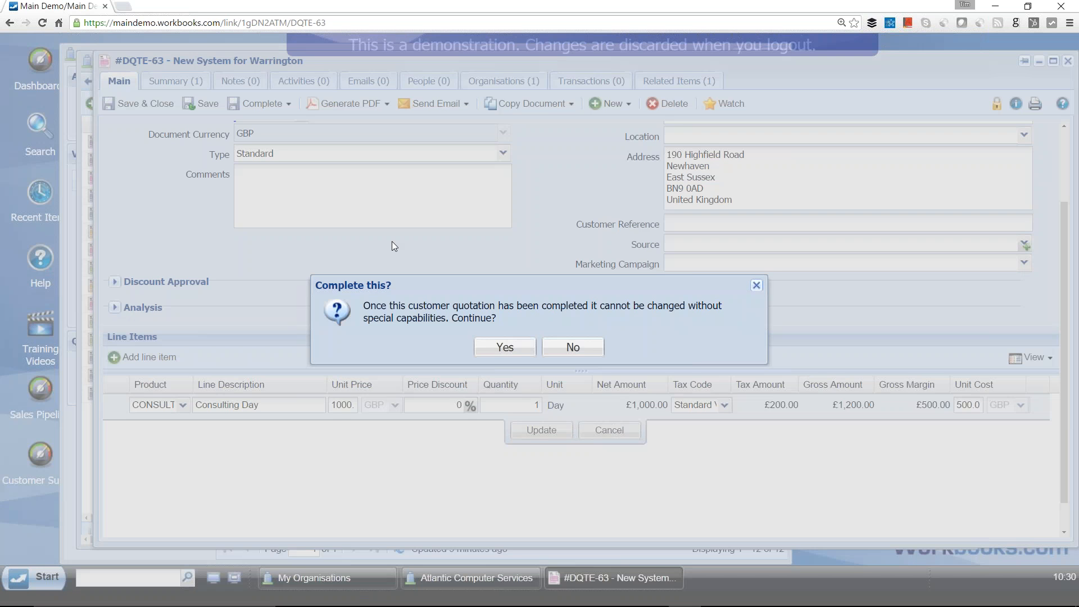
left_click(508, 346)
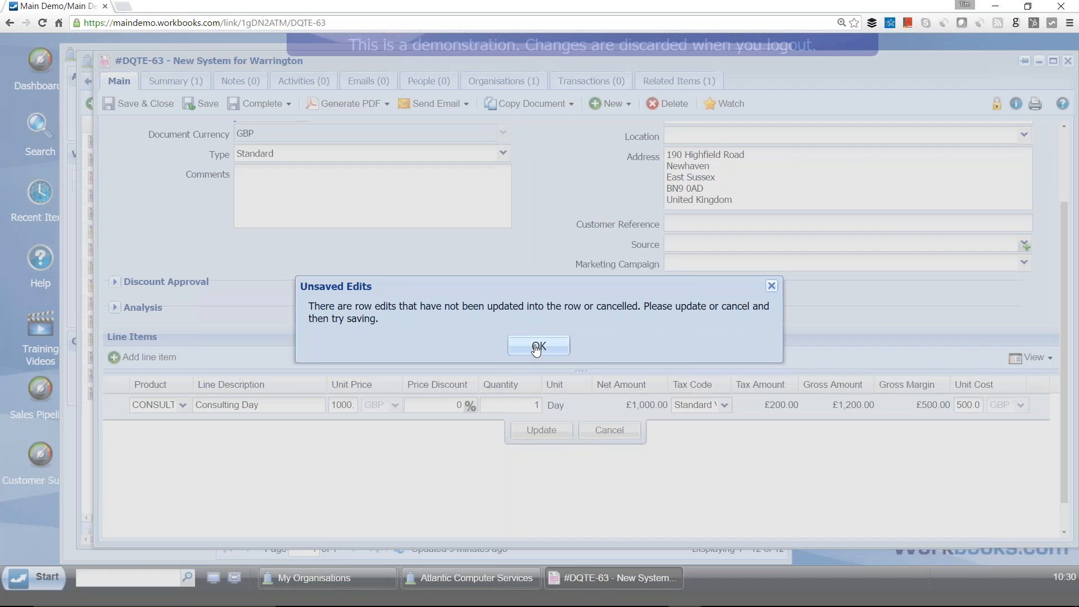
left_click(543, 349)
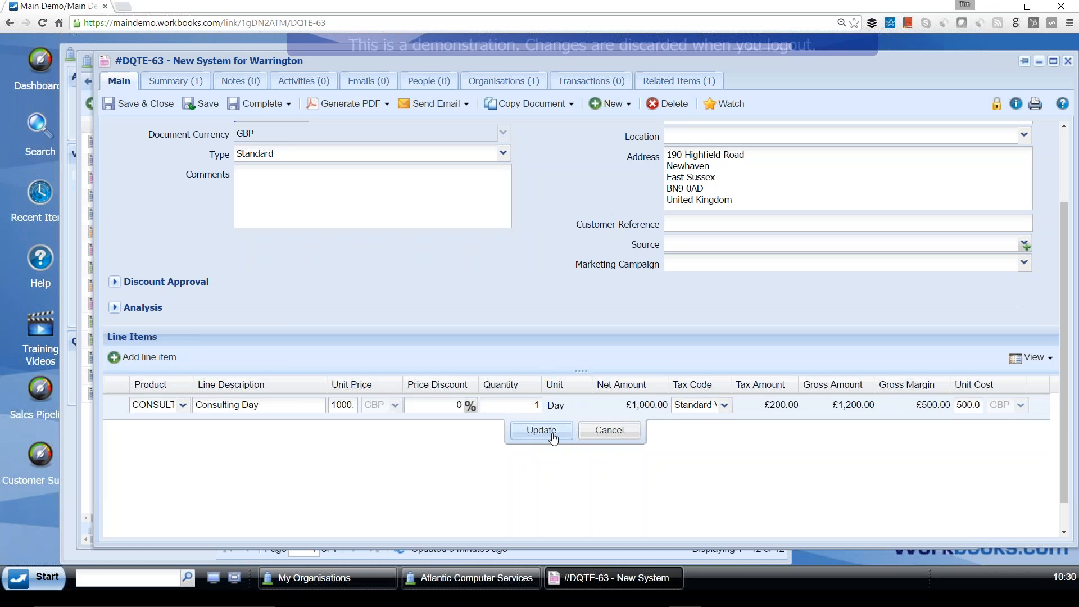
- Commit the Consulting Day line item, and complete and save the customer quotation
left_click(541, 431)
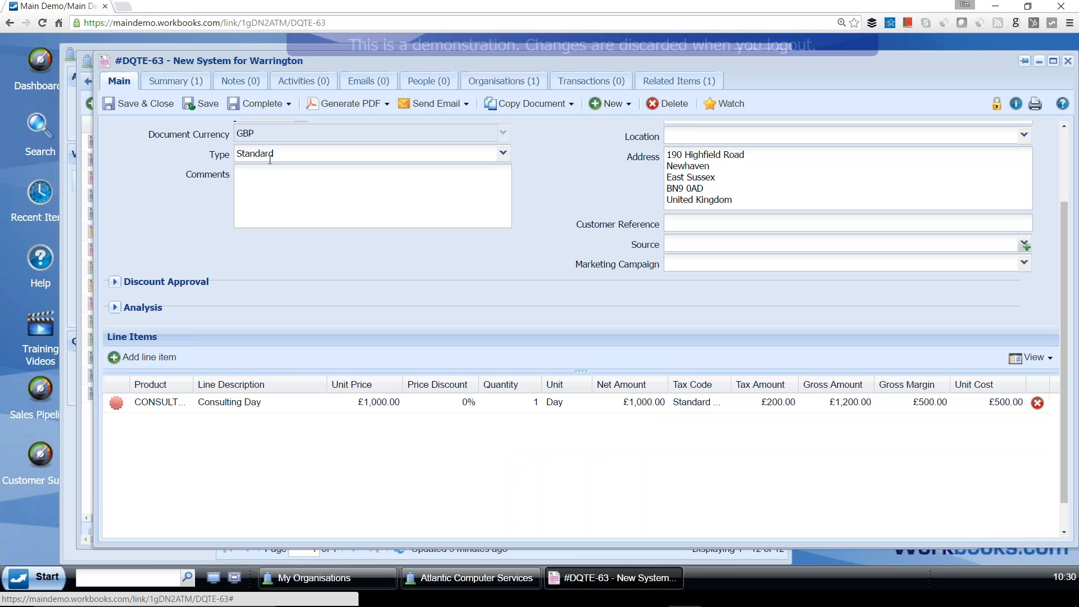
left_click(263, 103)
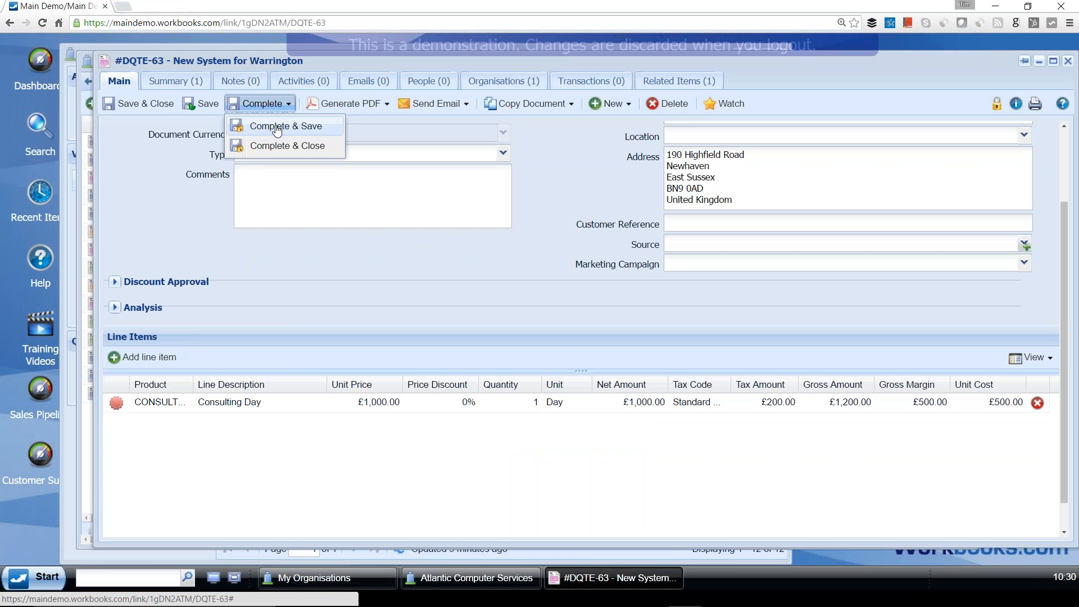
left_click(275, 126)
left_click(505, 347)
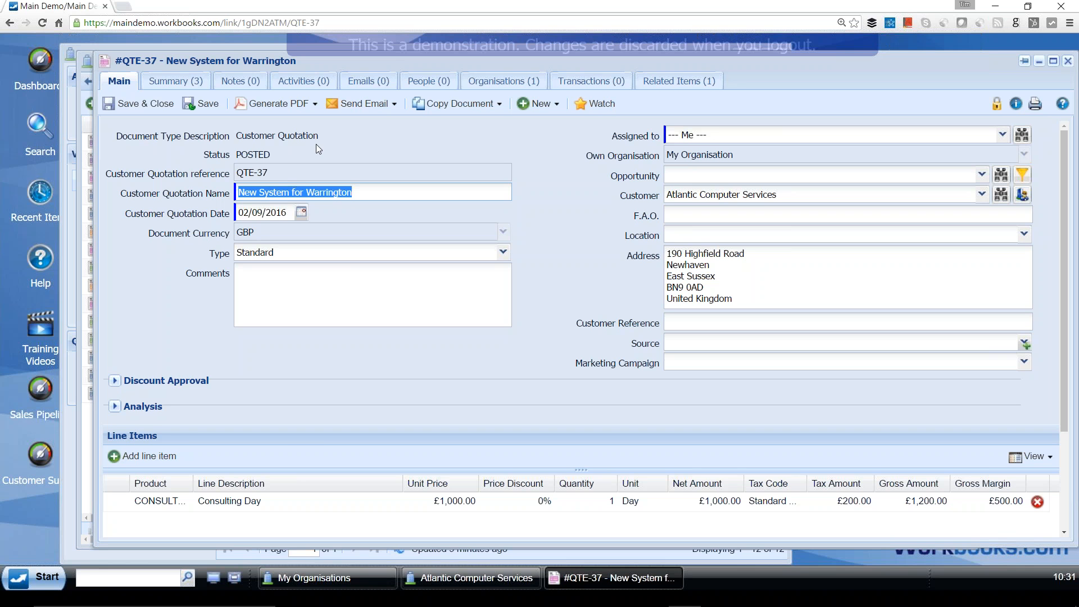
- Generate the quotation's PDF with the Quote_Document template, view the file and return to the quotation record
left_click(303, 108)
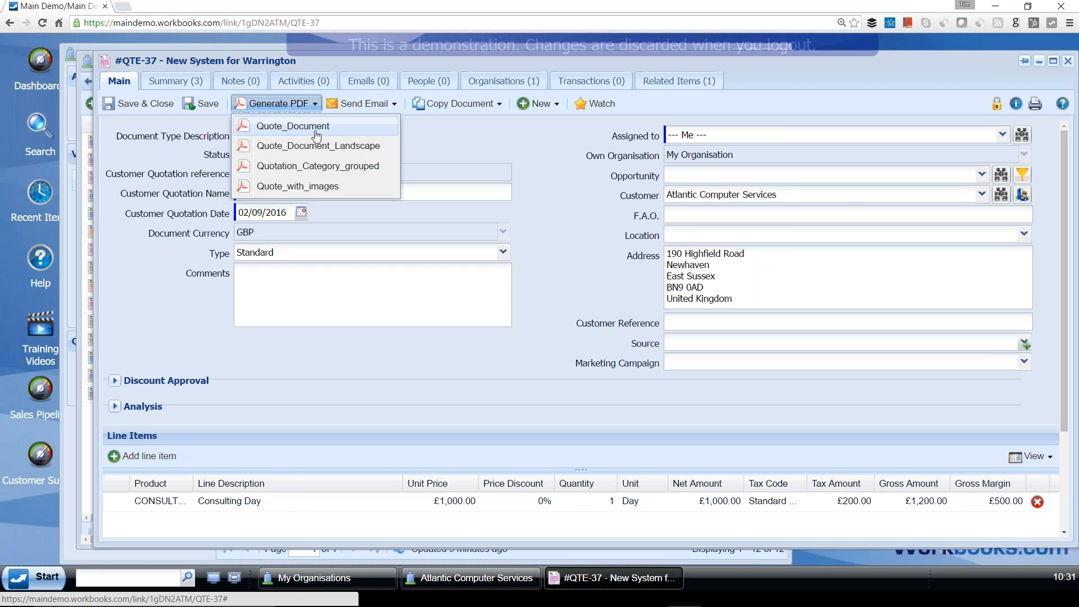
left_click(329, 133)
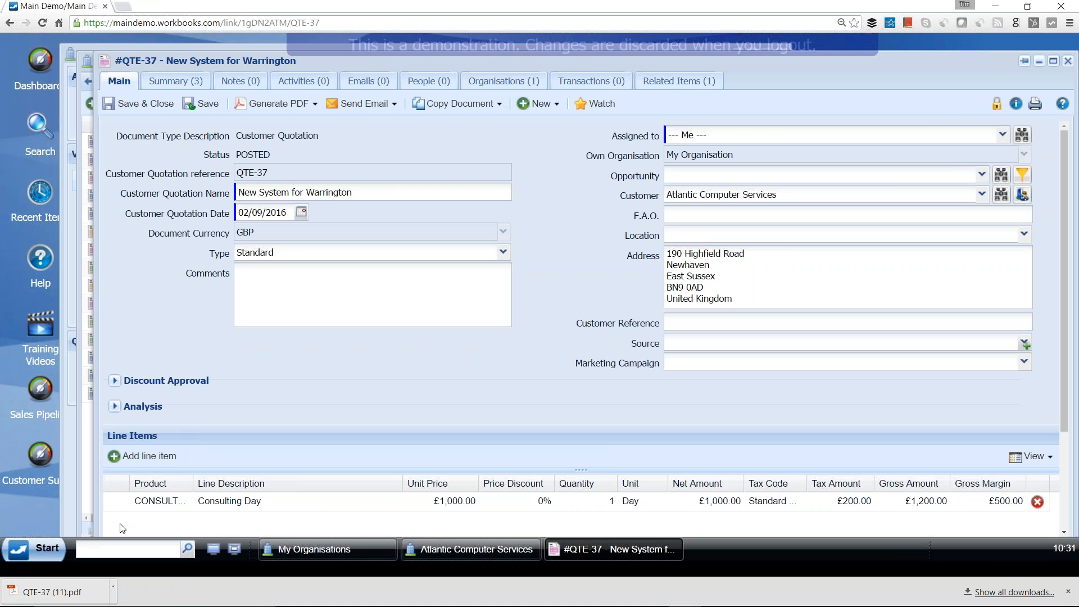
left_click(90, 595)
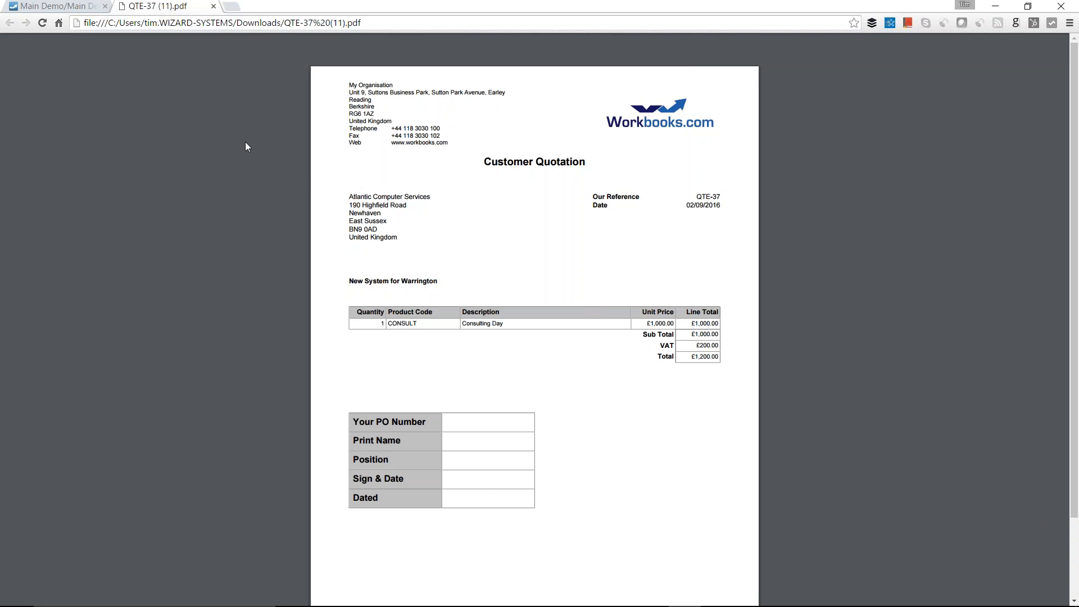
mouse_move(96, 45)
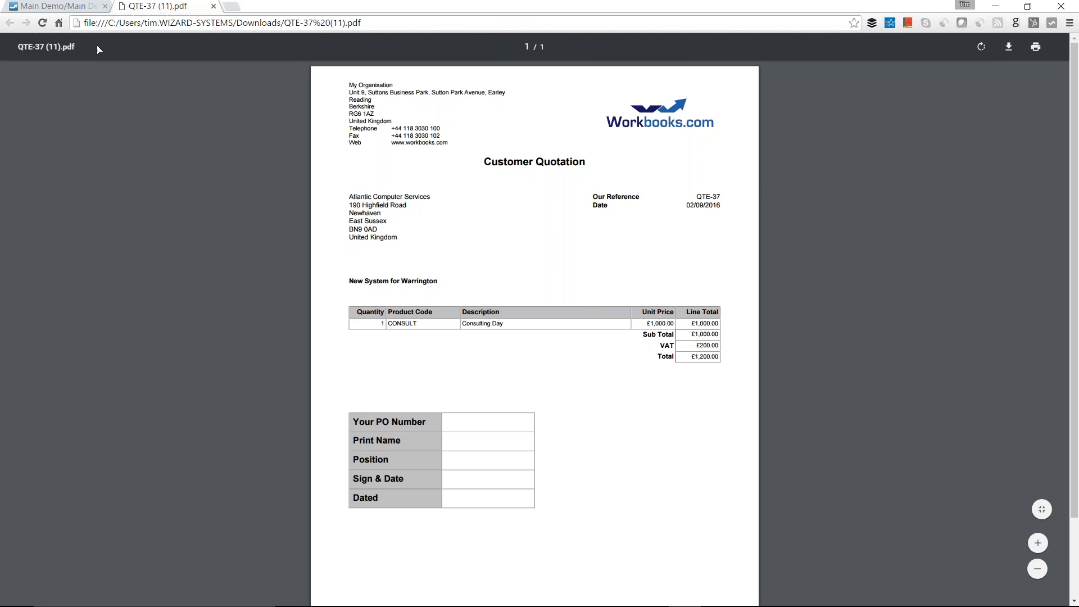
left_click(79, 8)
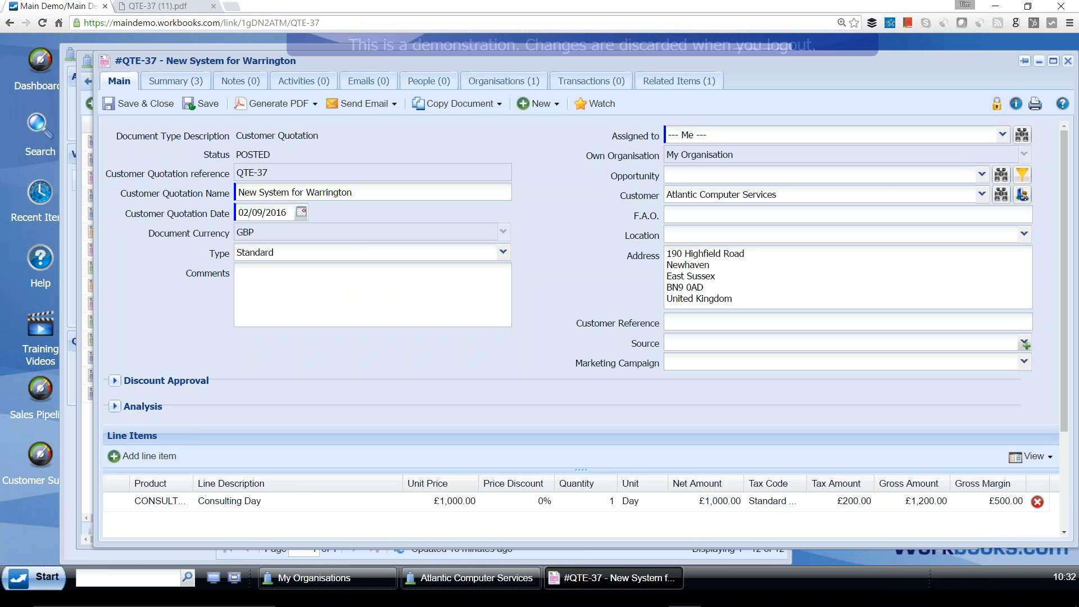
- Start an email attaching "Quote_Document", examine its recipient, subject and message fields, and close it unsent
left_click(375, 106)
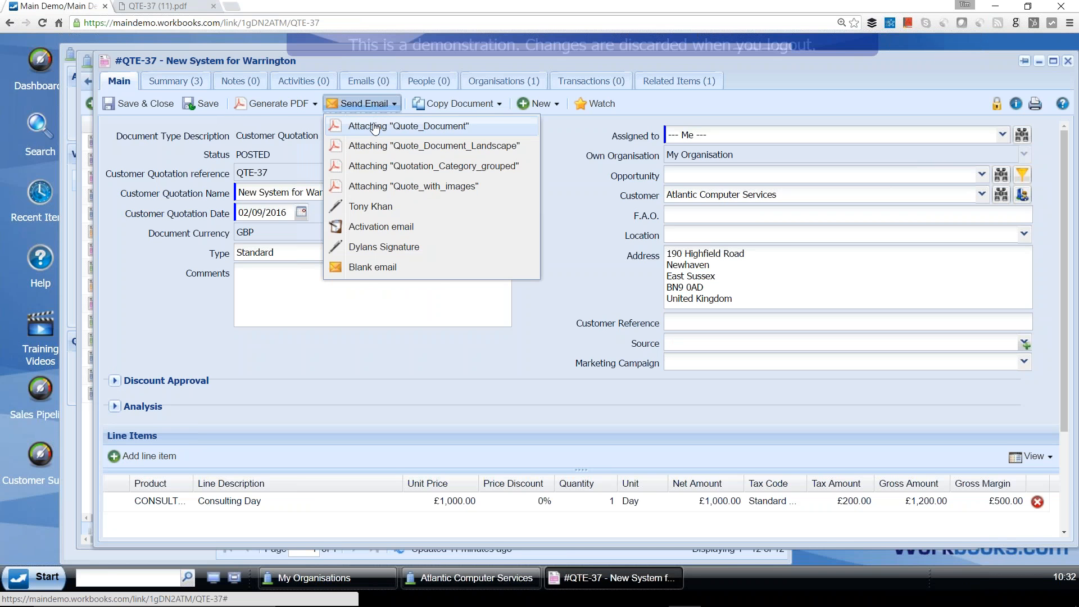
left_click(375, 127)
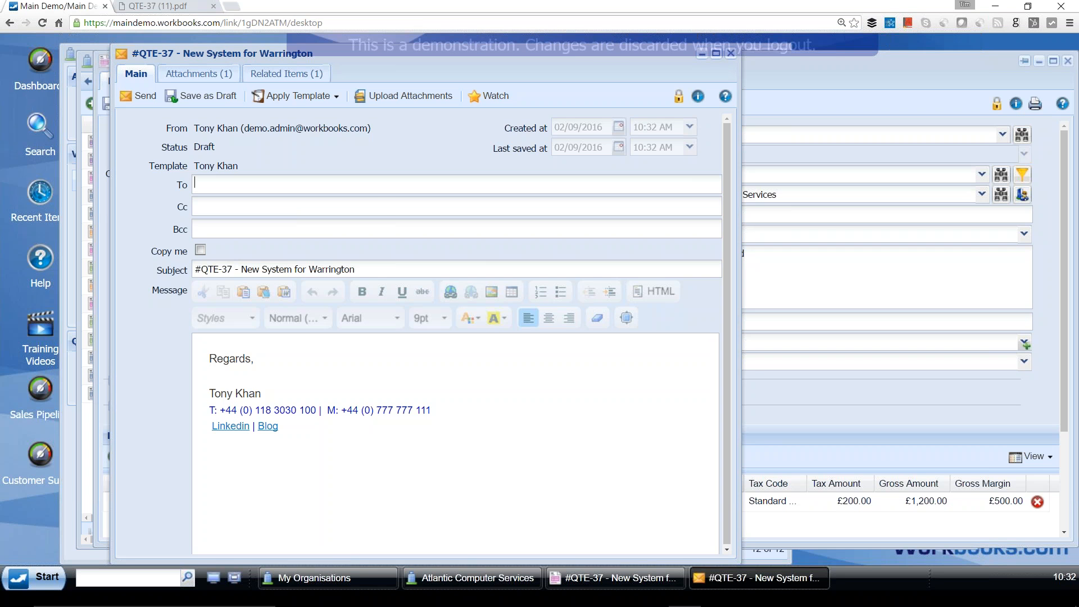
left_click(240, 183)
left_click_drag(364, 269, 203, 308)
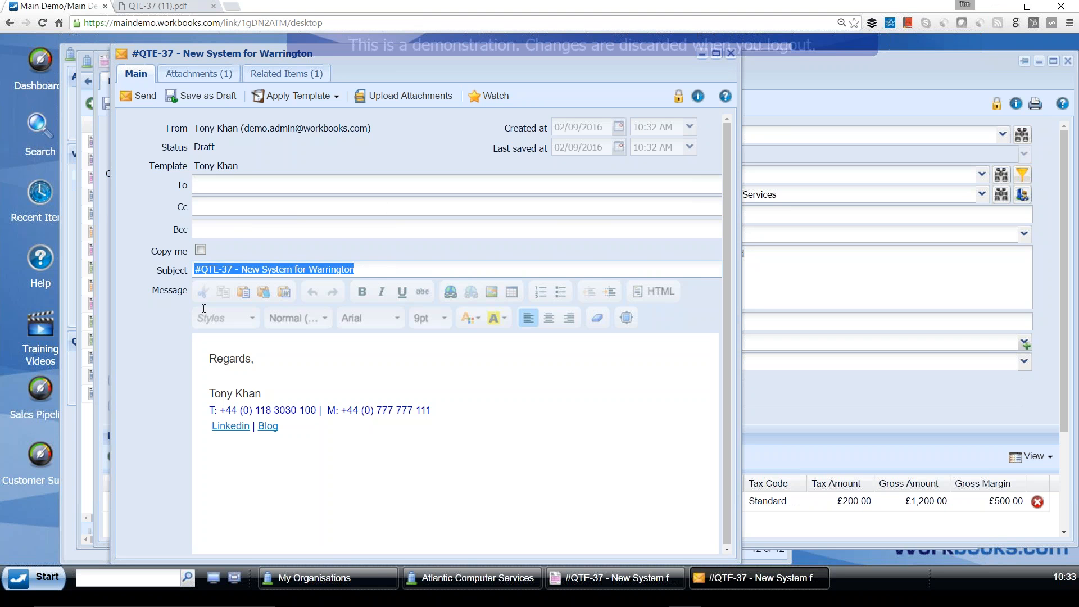
left_click(221, 350)
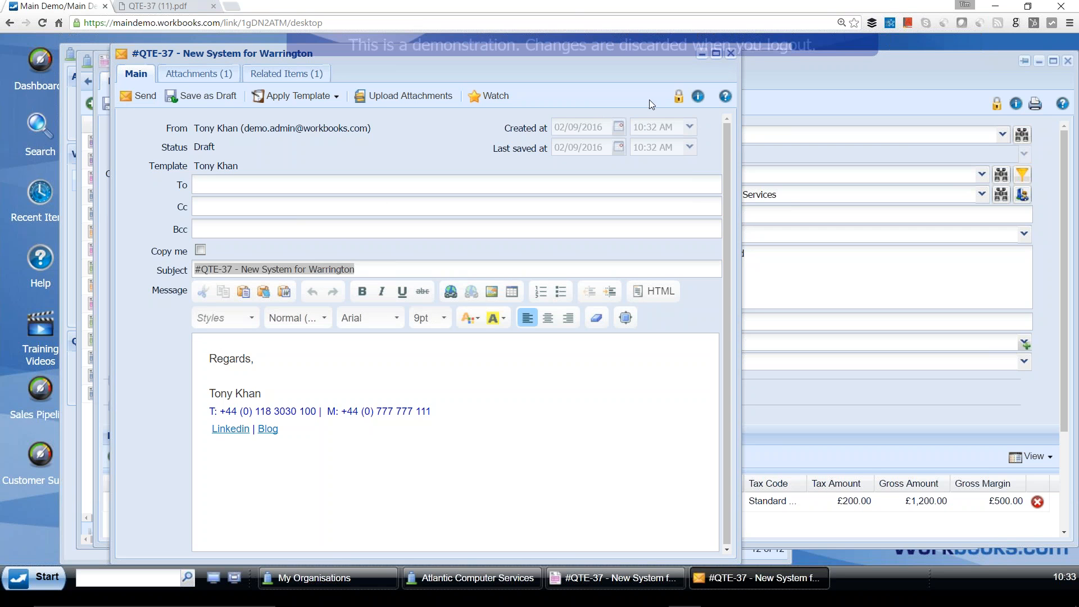
left_click(730, 53)
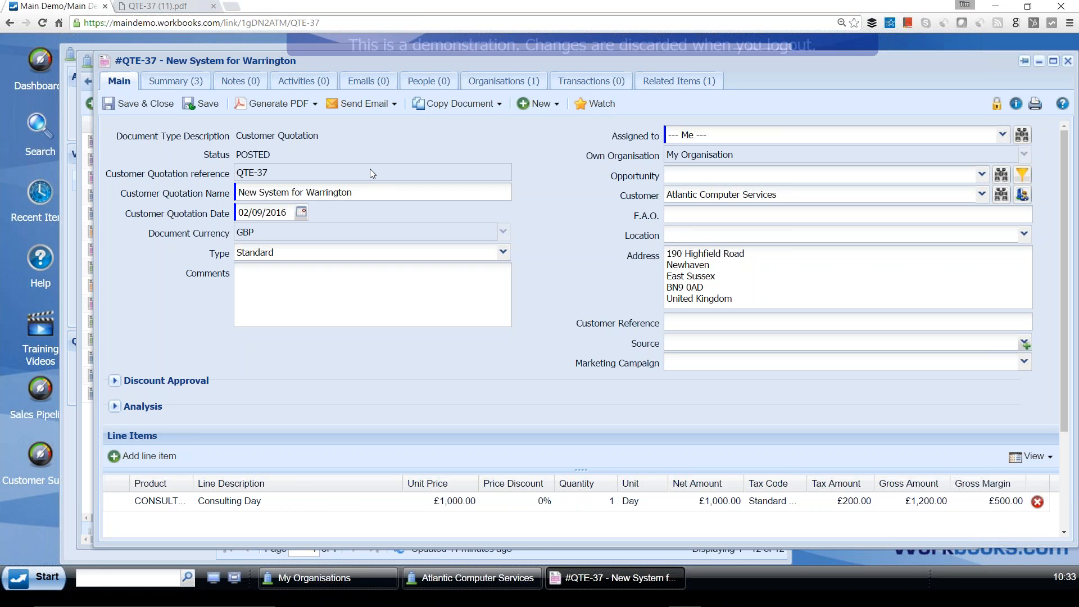
- Review the document types the quotation can be copied to and return to the Workbooks desktop
left_click(499, 105)
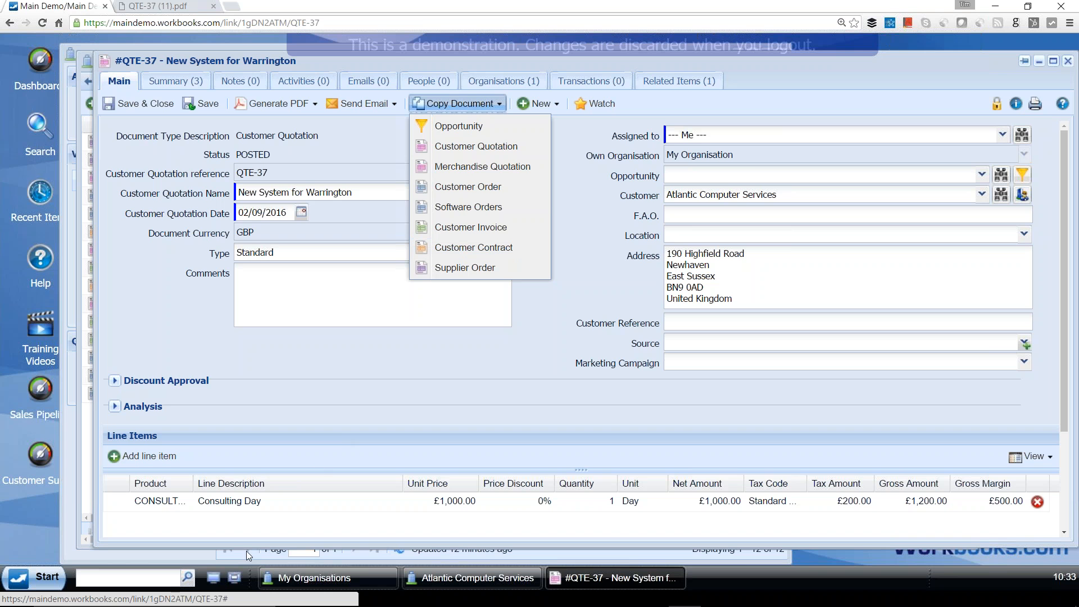
left_click(212, 583)
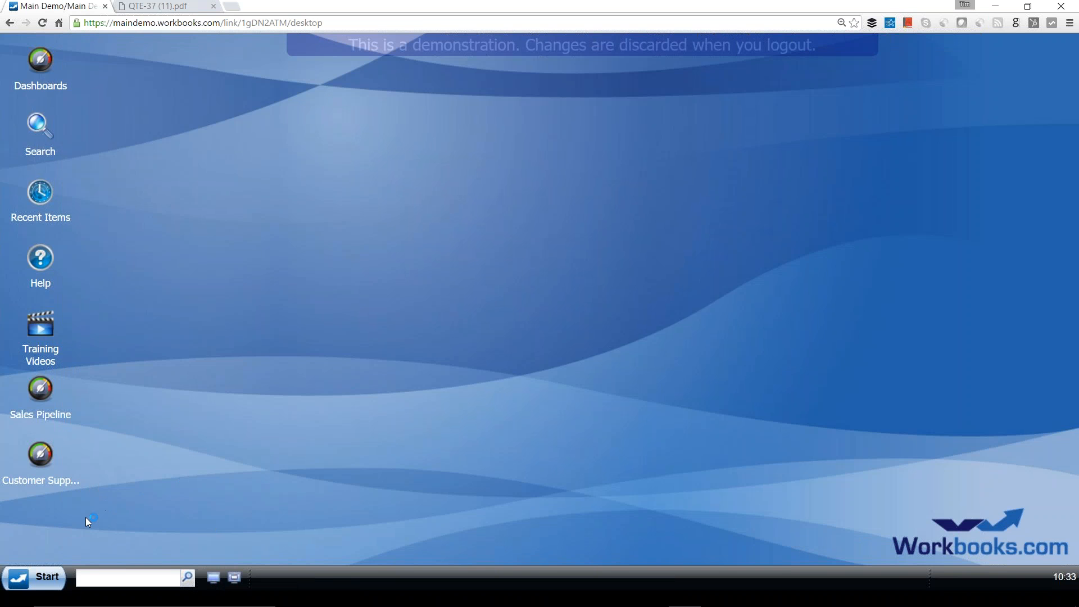
- Open the customer quotations list from the sales area and show the All Quotations view
left_click(47, 582)
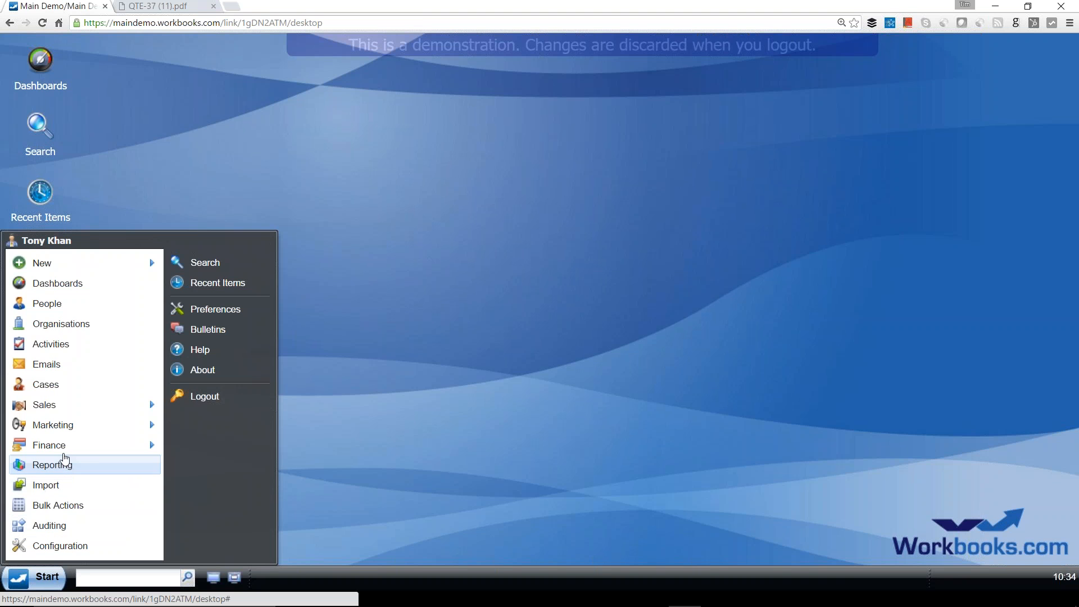
mouse_move(59, 411)
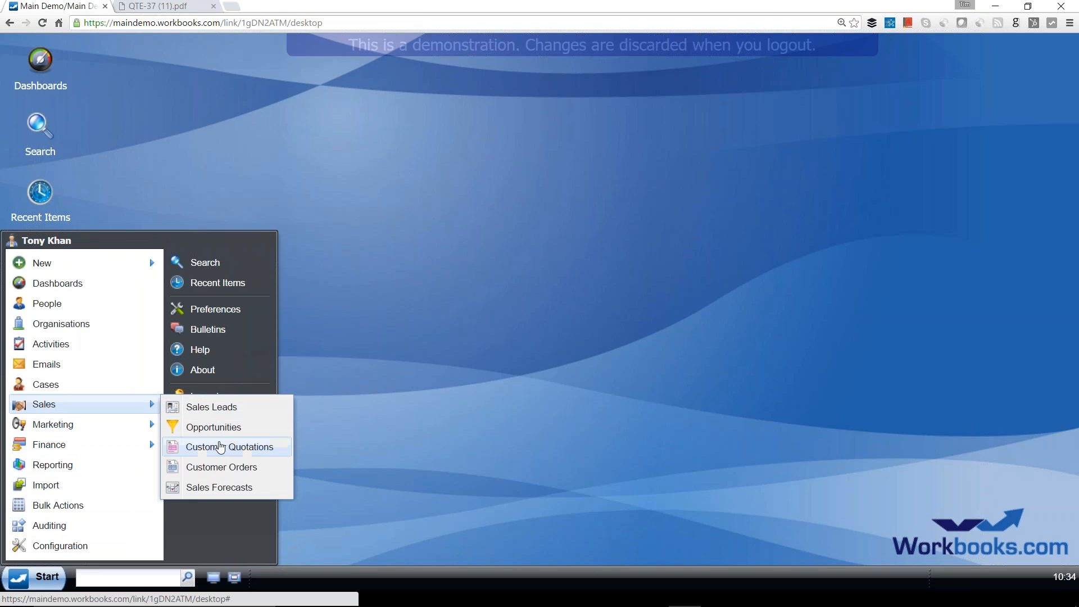
left_click(225, 449)
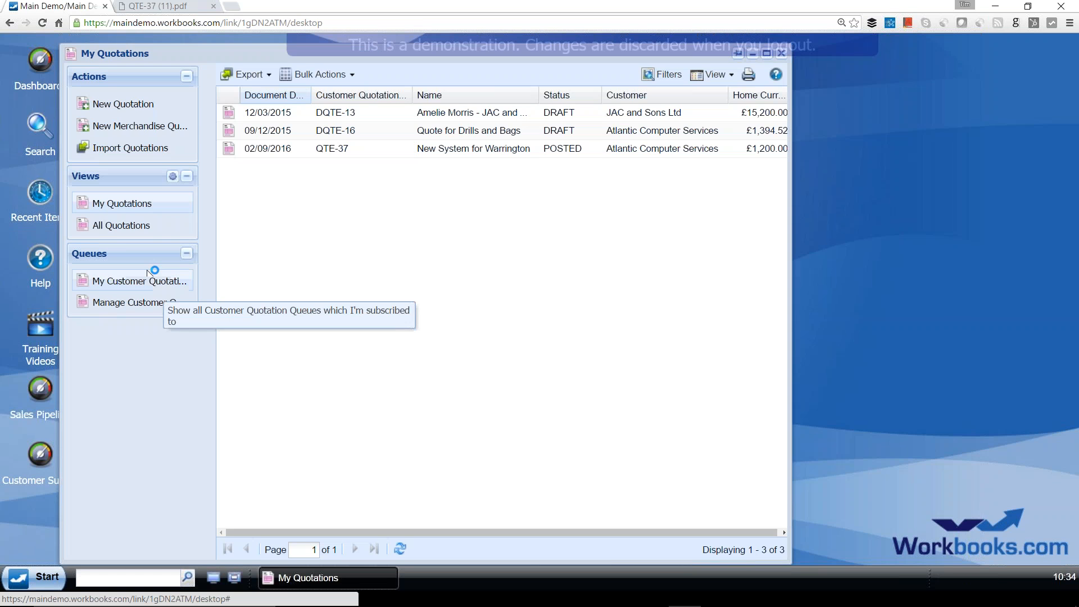
left_click(121, 225)
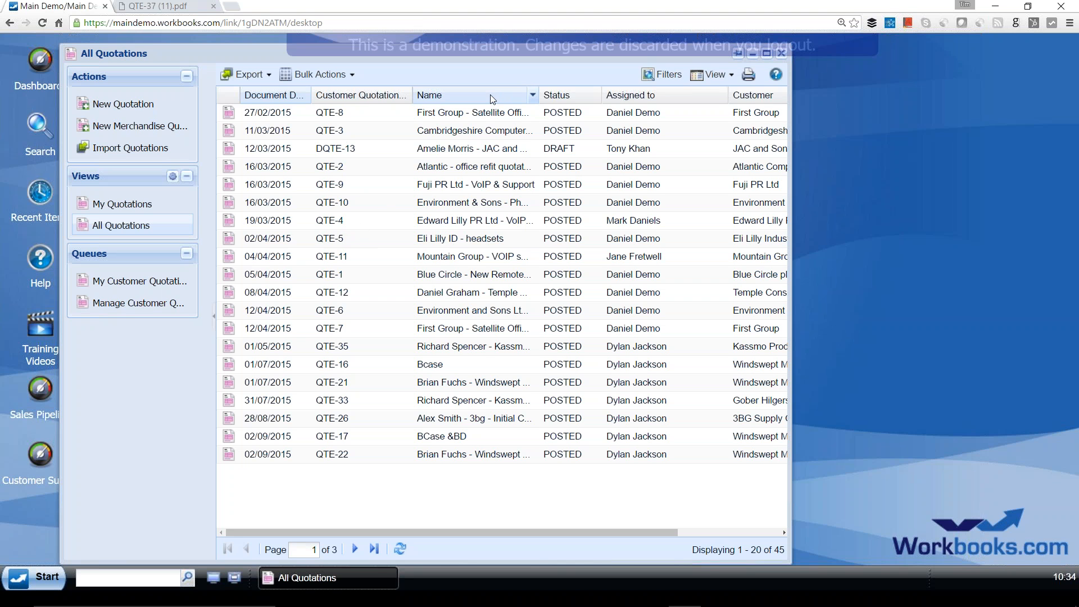
- Move the Name column directly after the document date column and show the export formats available for the quotations list
left_click_drag(491, 99, 337, 112)
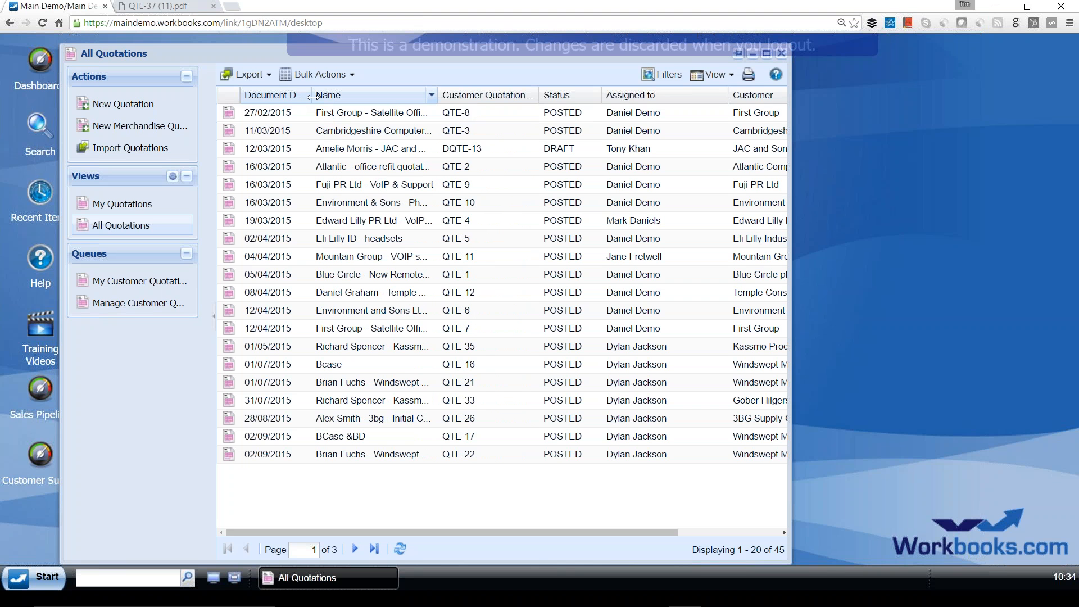
left_click(267, 75)
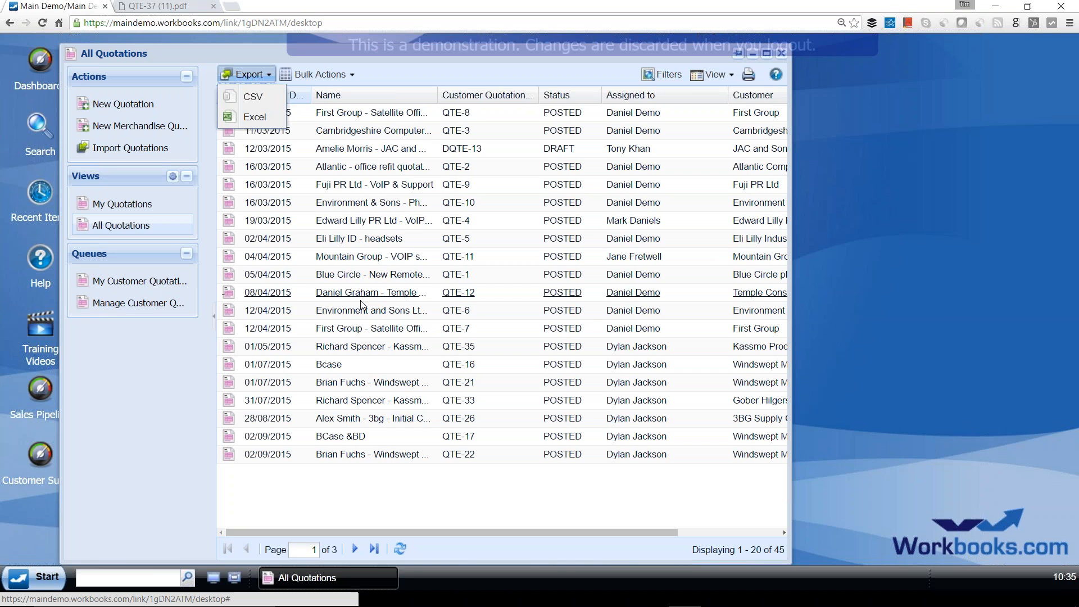
- Switch to the slide presentation and advance to the "Workbooks Pricing & Services" slide
key("alt+Tab")
key("alt+Tab")
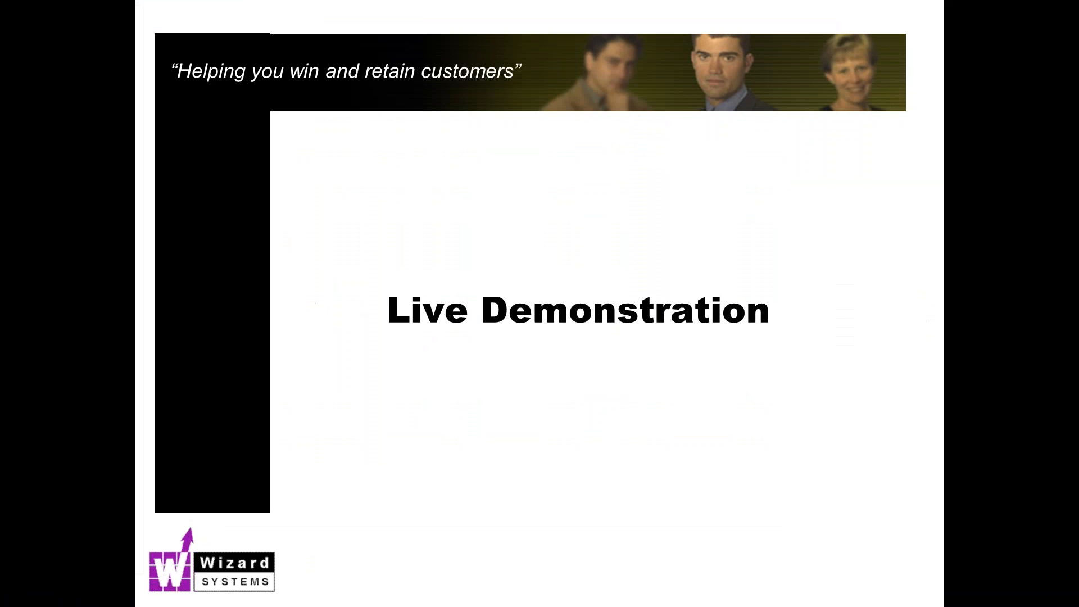
key("Right")
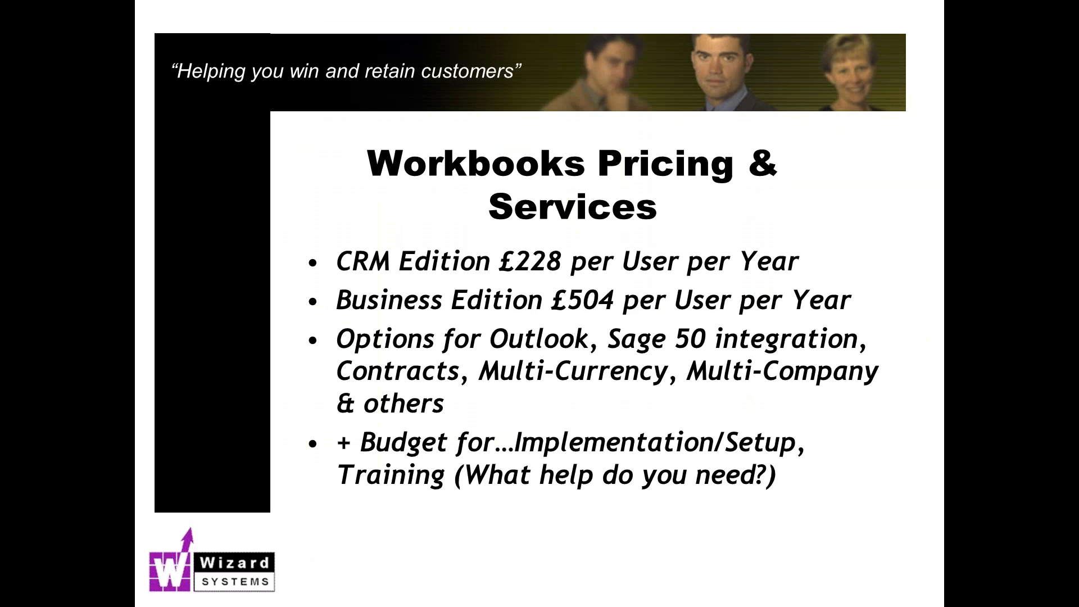